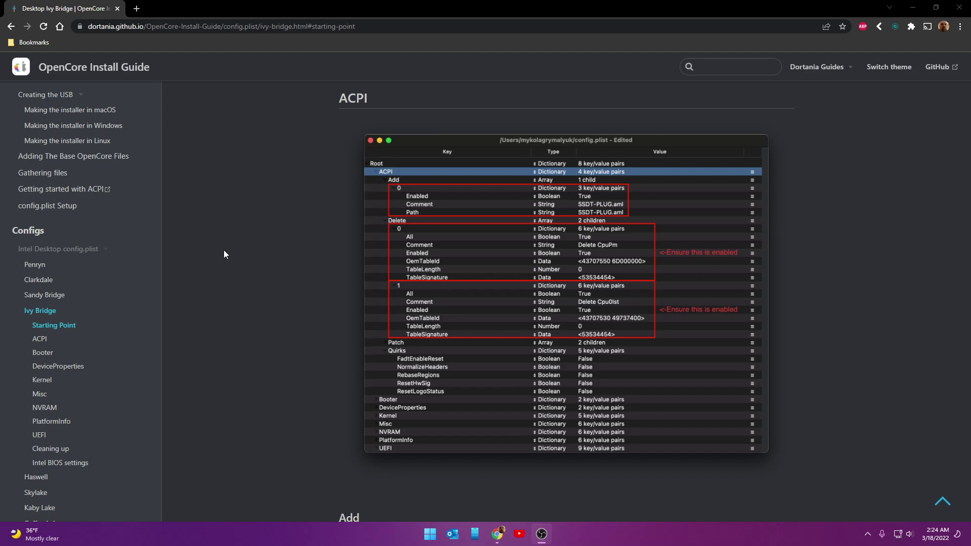
Step: Open the desktop Hackintosh folder and run OCAuxiliaryTools.exe with its window maximized
{"action": "left_click", "coordinate": [913, 13]}
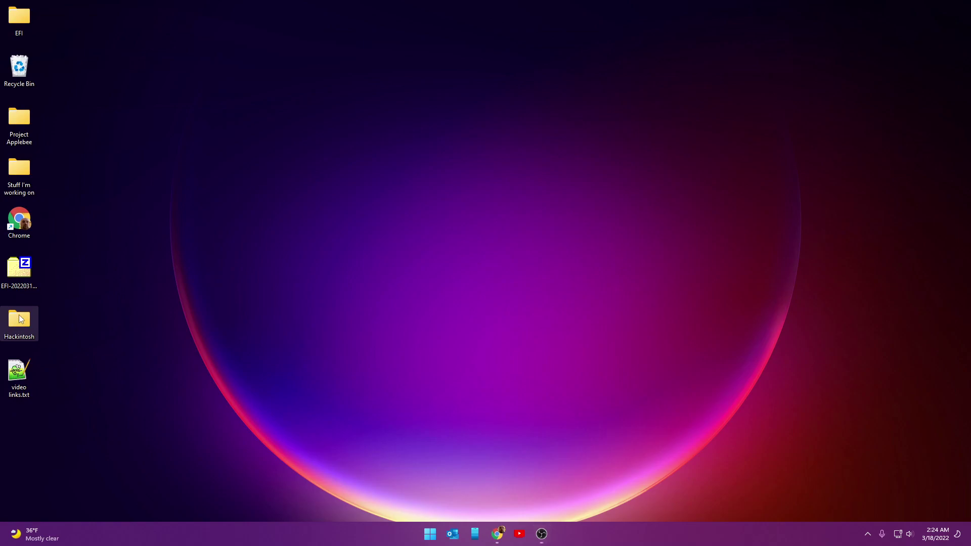
{"action": "double_click", "coordinate": [20, 317]}
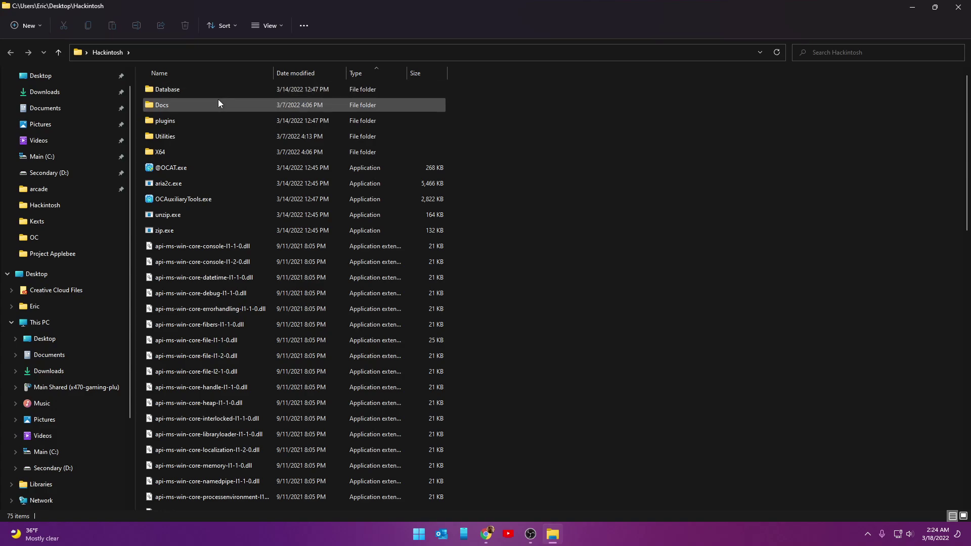
{"action": "scroll", "coordinate": [244, 143], "scroll_direction": "down", "scroll_amount": 2}
{"action": "scroll", "coordinate": [244, 143], "scroll_direction": "up", "scroll_amount": 2}
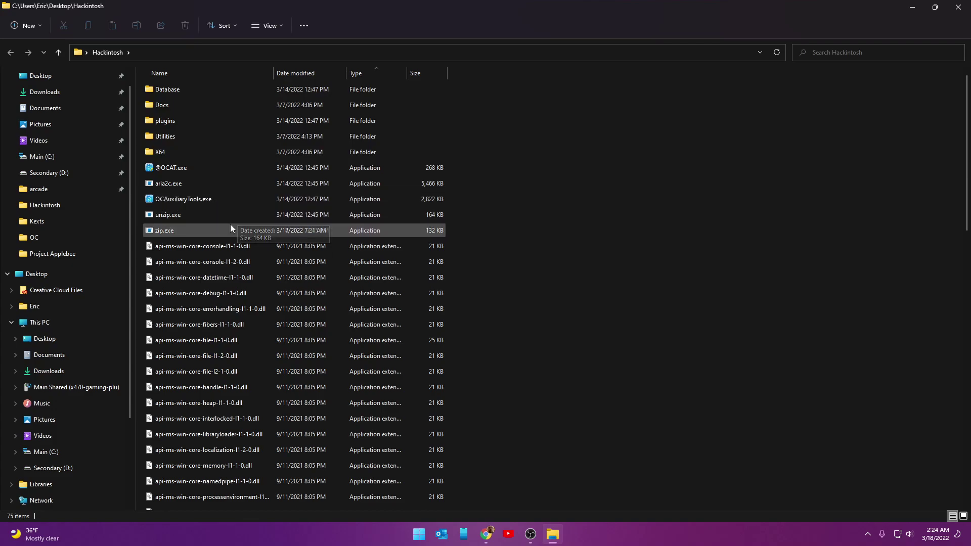
{"action": "left_click", "coordinate": [164, 202]}
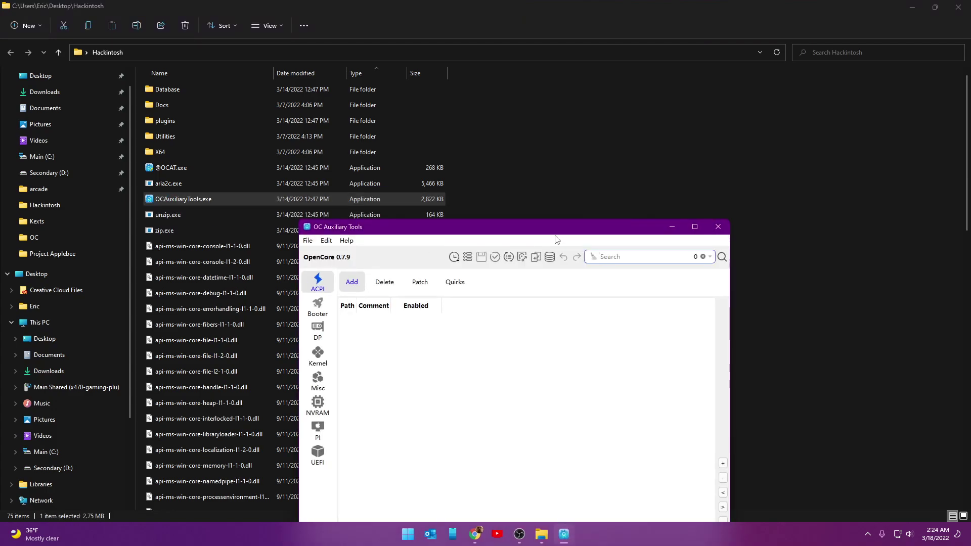
{"action": "left_click_drag", "start_coordinate": [551, 233], "coordinate": [550, 145]}
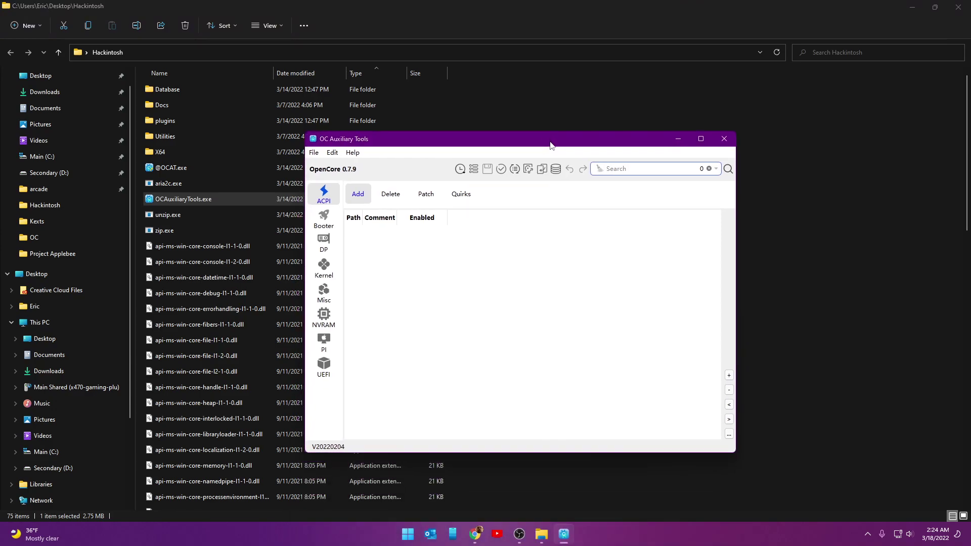
{"action": "double_click", "coordinate": [515, 138]}
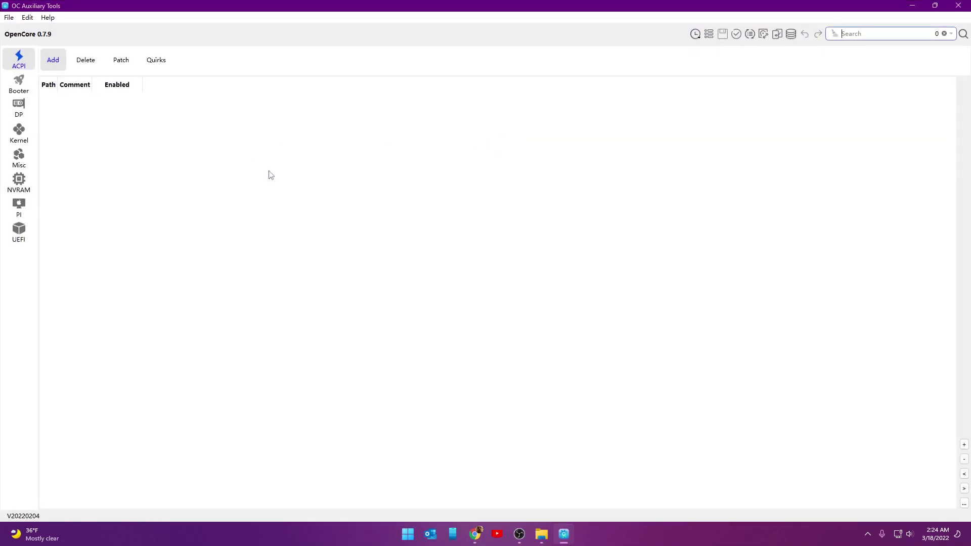
Step: Through File > Open, go into Hackintosh\Docs and select Sample.plist
{"action": "left_click", "coordinate": [10, 17]}
{"action": "left_click", "coordinate": [9, 44]}
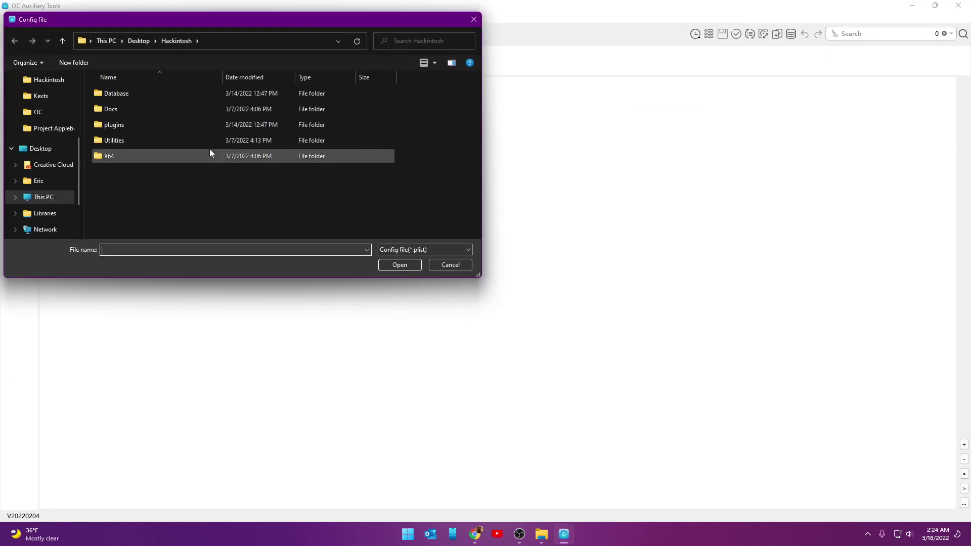
{"action": "left_click_drag", "start_coordinate": [223, 22], "coordinate": [395, 102]}
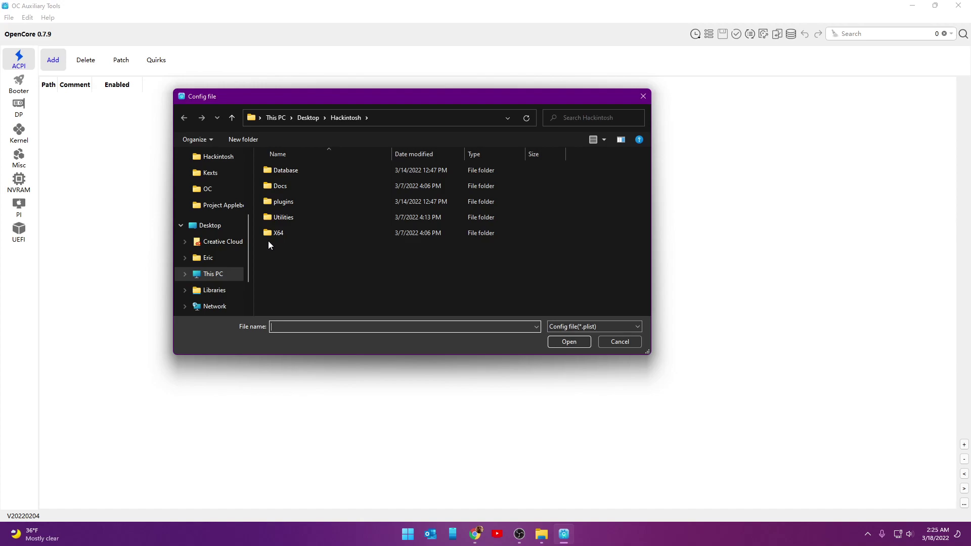
{"action": "double_click", "coordinate": [267, 187]}
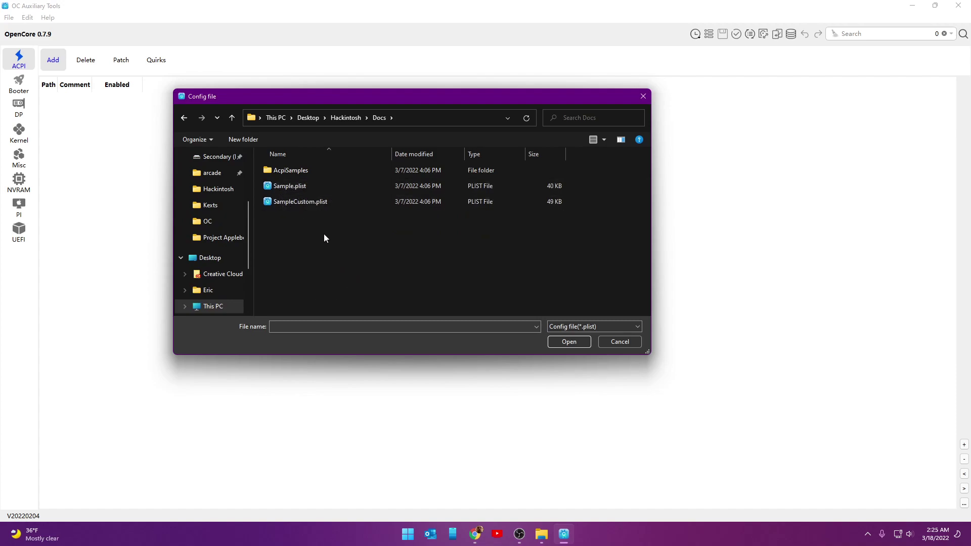
{"action": "left_click", "coordinate": [279, 187]}
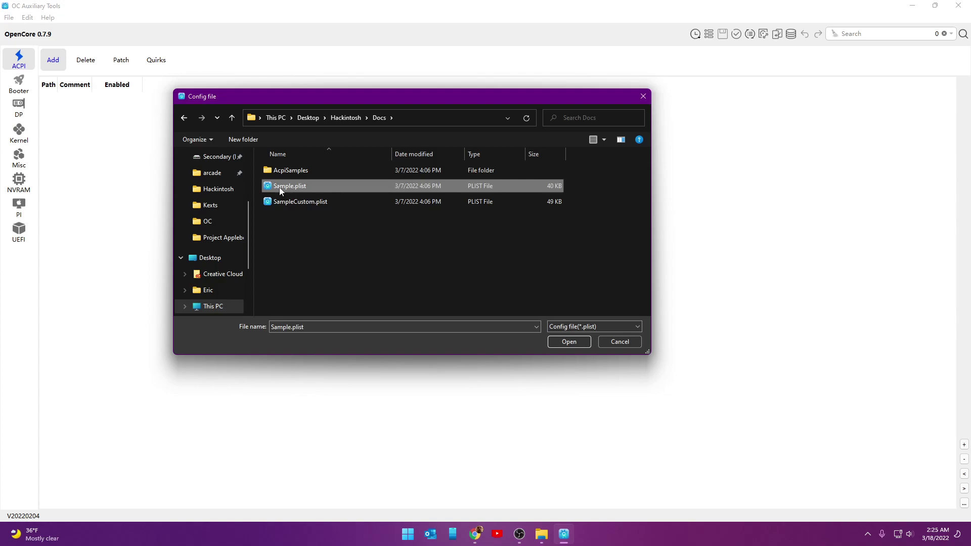
Step: Load Sample.plist and look through its Kernel, UEFI, PI, Misc and DeviceProperties sections
{"action": "left_click", "coordinate": [565, 341]}
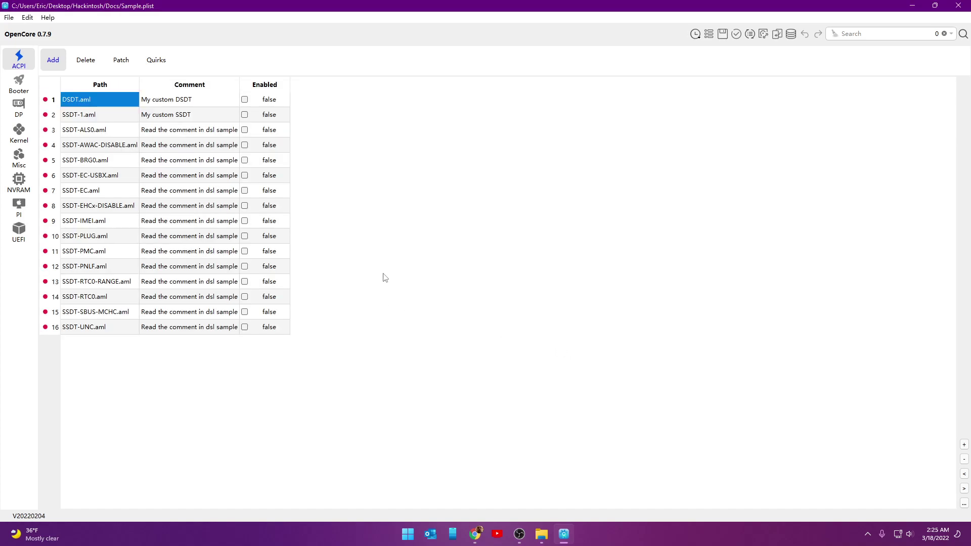
{"action": "left_click", "coordinate": [28, 134]}
{"action": "left_click", "coordinate": [18, 232]}
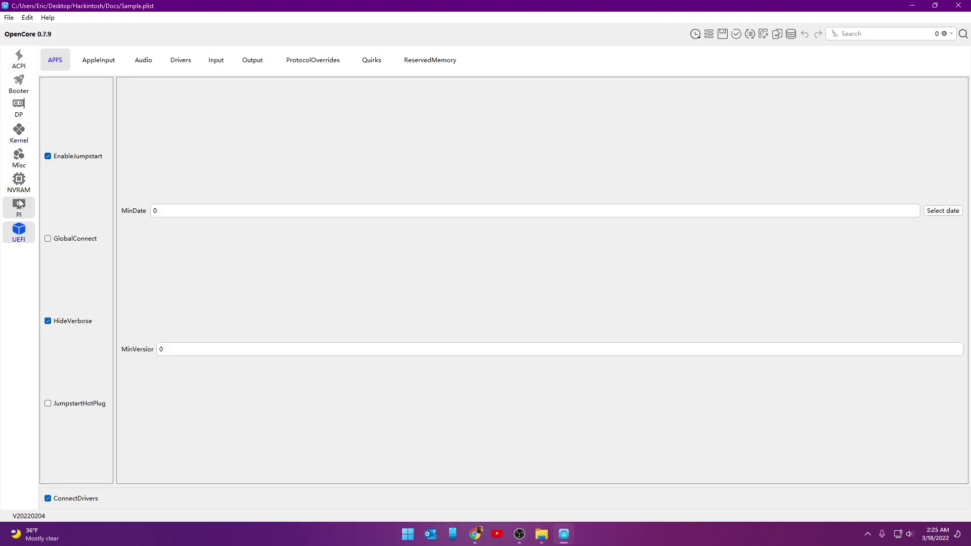
{"action": "left_click", "coordinate": [18, 207]}
{"action": "left_click", "coordinate": [25, 154]}
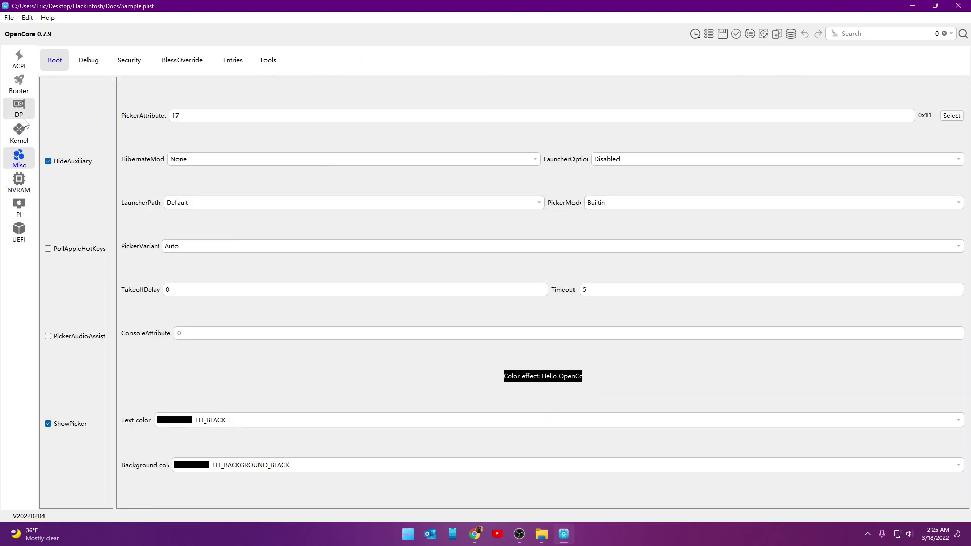
{"action": "left_click", "coordinate": [24, 99]}
Step: Return to ACPI Add and generate an EFI folder on the Desktop via Edit
{"action": "left_click", "coordinate": [19, 60]}
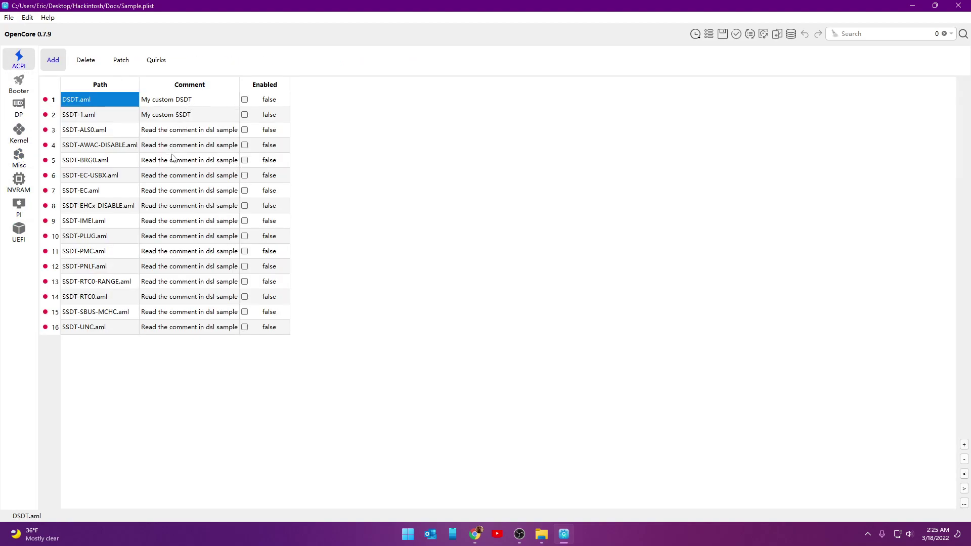
{"action": "left_click", "coordinate": [25, 18]}
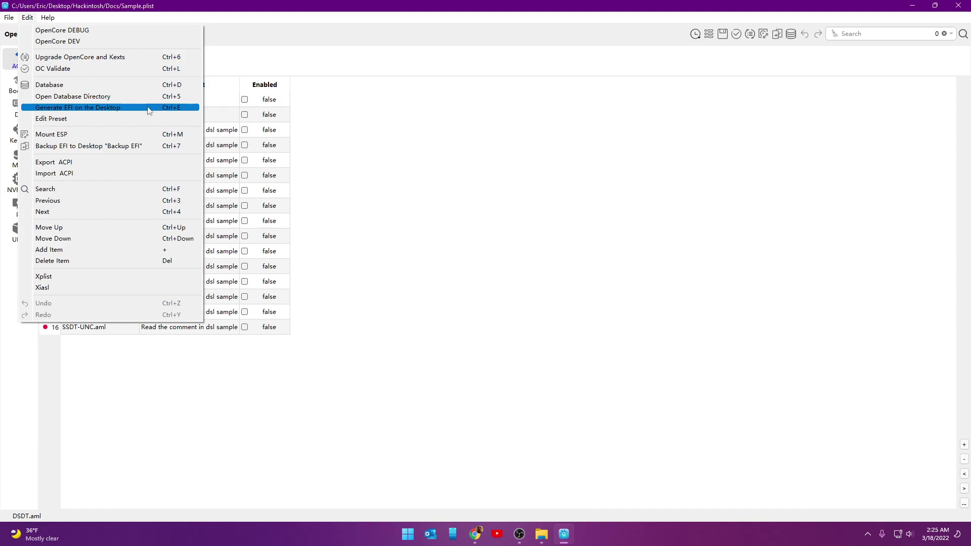
{"action": "left_click", "coordinate": [91, 112]}
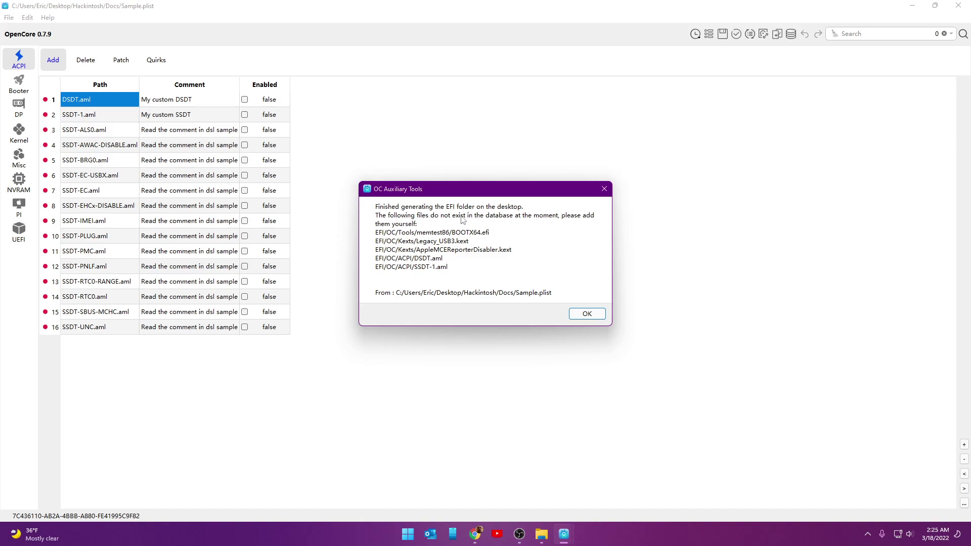
Step: Dismiss the EFI report, close OC Auxiliary Tools and Explorer, and open the desktop EFI\OC folder
{"action": "left_click", "coordinate": [587, 315]}
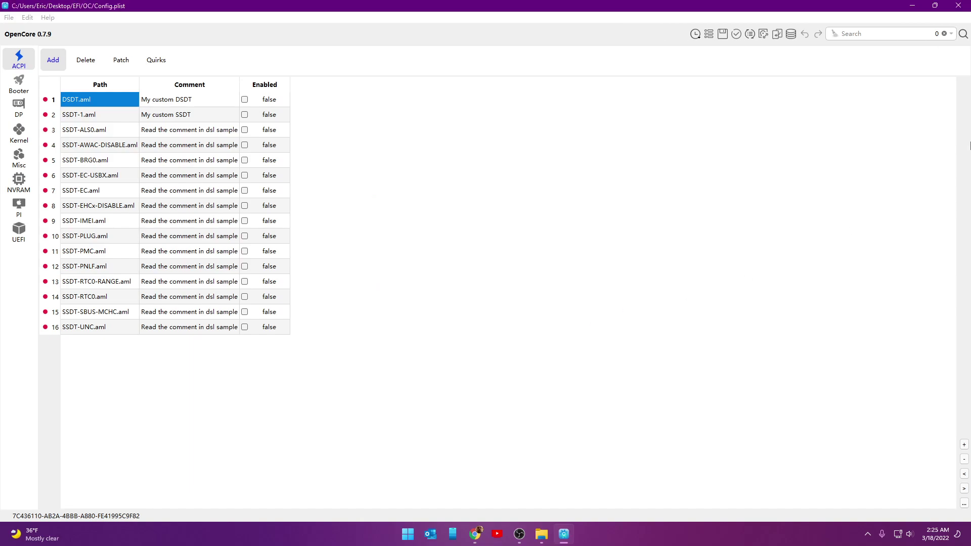
{"action": "left_click", "coordinate": [961, 6]}
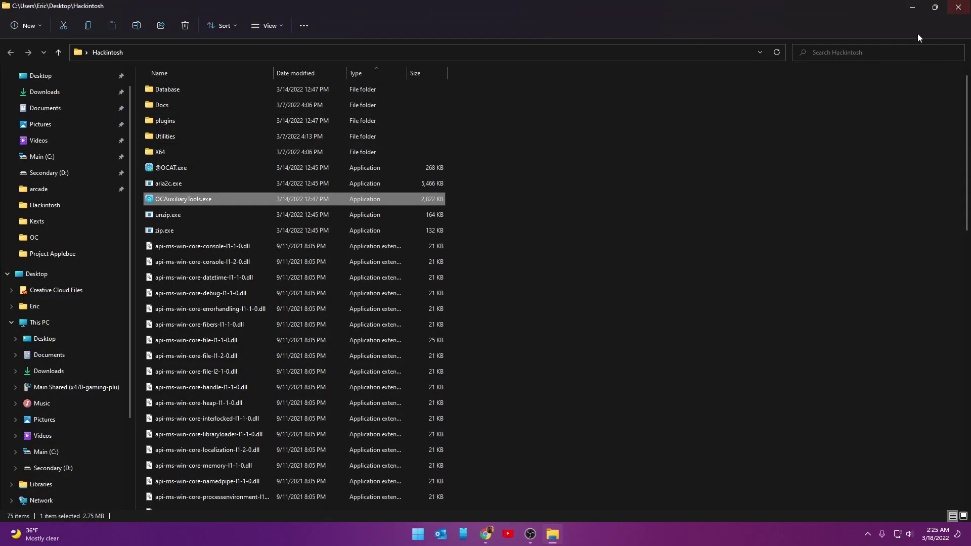
{"action": "left_click", "coordinate": [960, 6]}
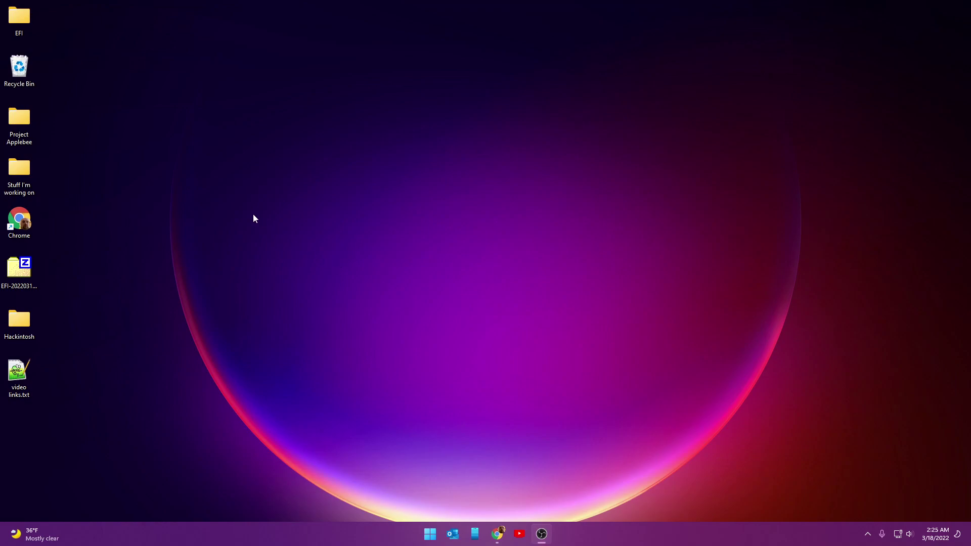
{"action": "double_click", "coordinate": [16, 22]}
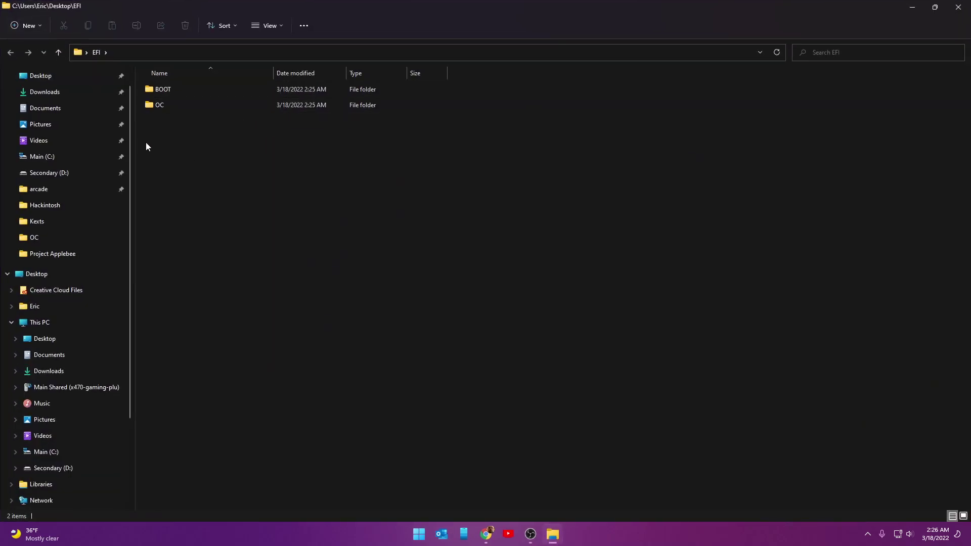
{"action": "double_click", "coordinate": [152, 105]}
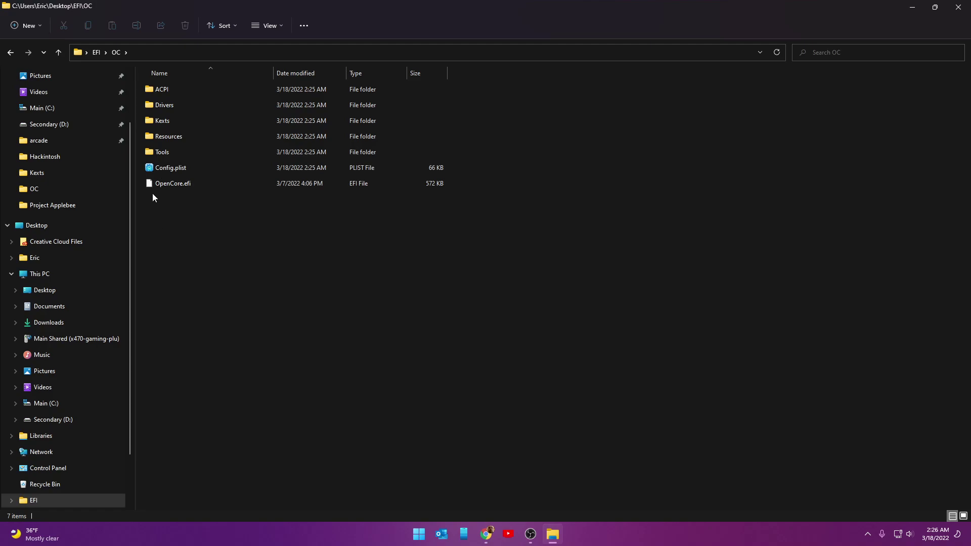
Step: Open the EFI's Config.plist in a smaller editor window and close File Explorer
{"action": "double_click", "coordinate": [158, 166]}
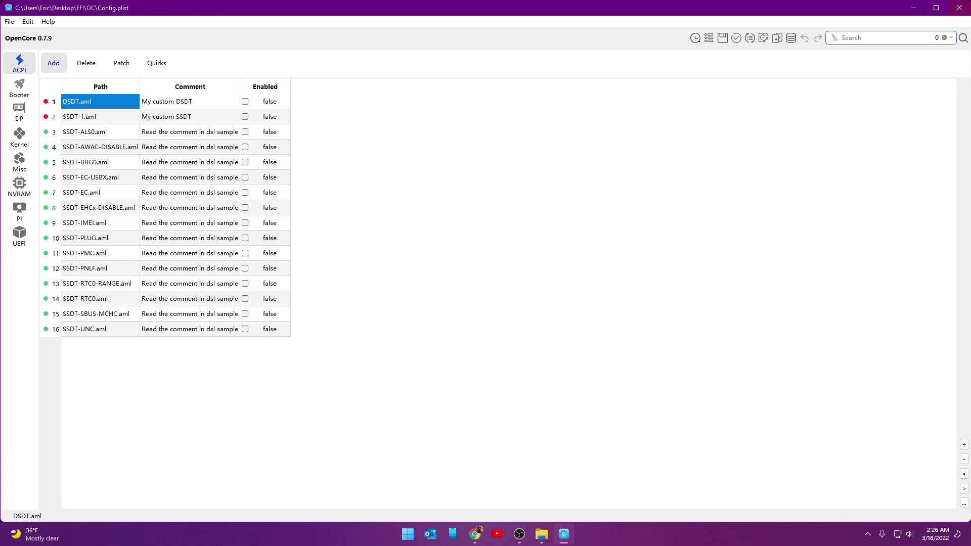
{"action": "left_click", "coordinate": [936, 10]}
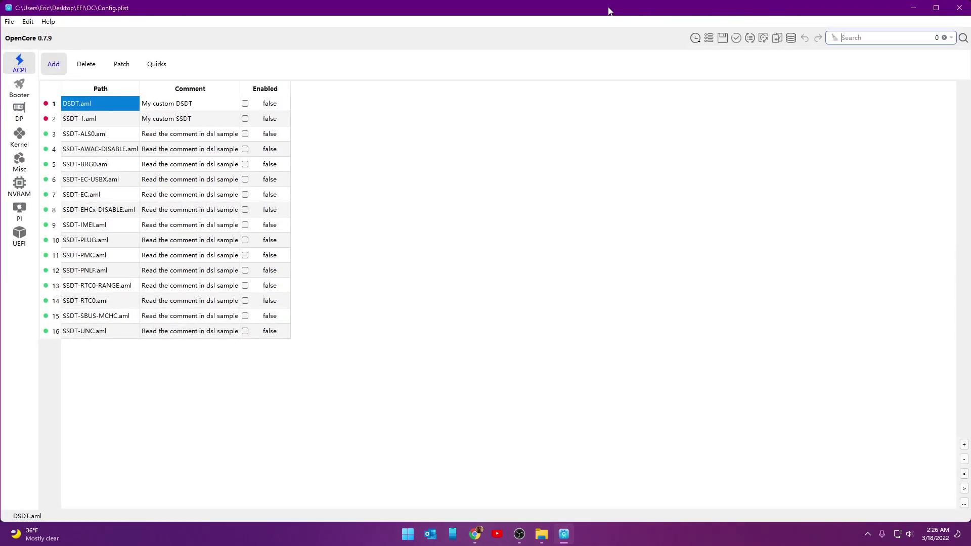
{"action": "left_click_drag", "start_coordinate": [609, 10], "coordinate": [755, 78]}
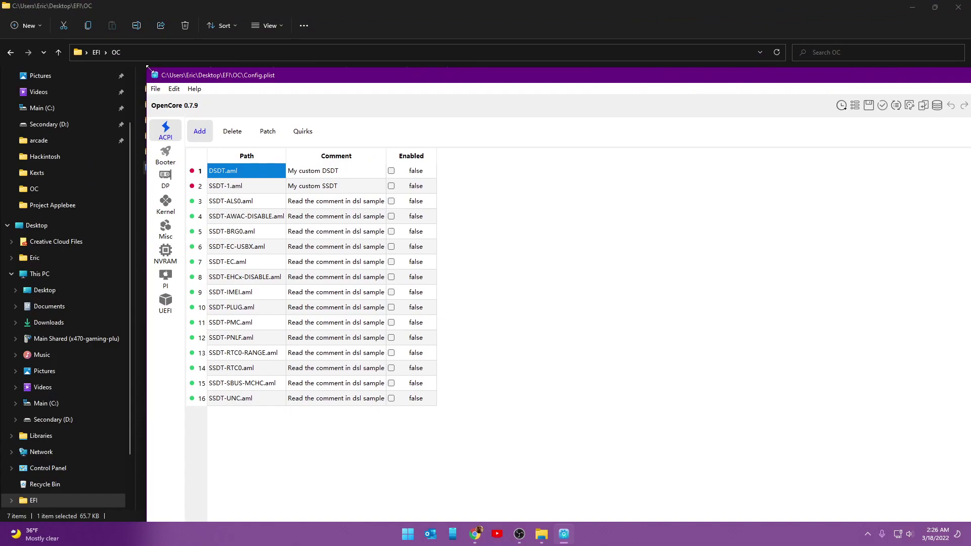
{"action": "left_click_drag", "start_coordinate": [150, 70], "coordinate": [690, 235]}
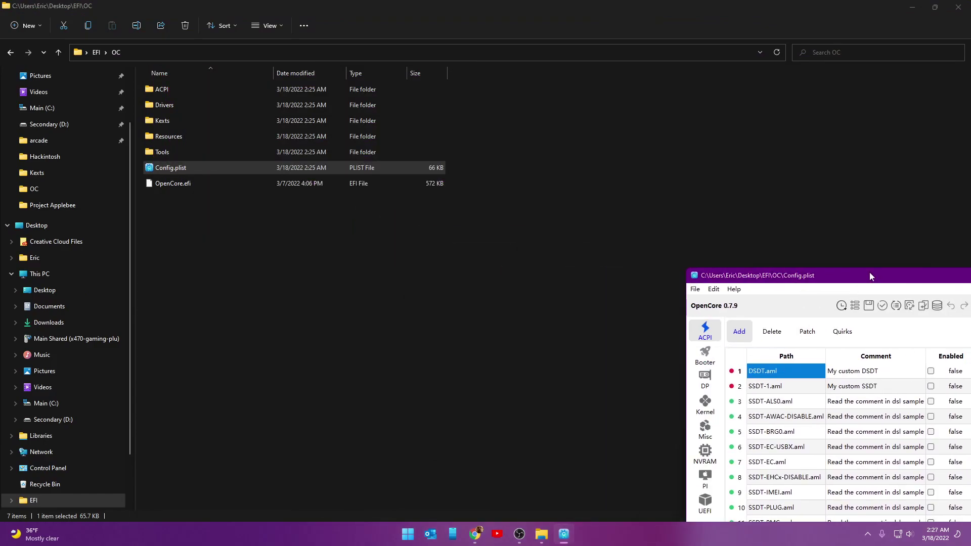
{"action": "left_click_drag", "start_coordinate": [871, 238], "coordinate": [484, 91]}
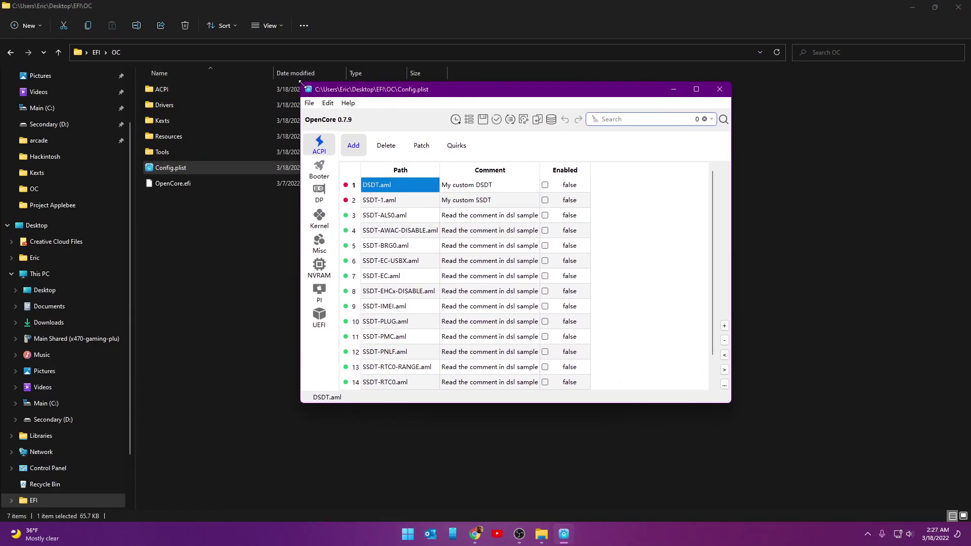
{"action": "left_click", "coordinate": [964, 5]}
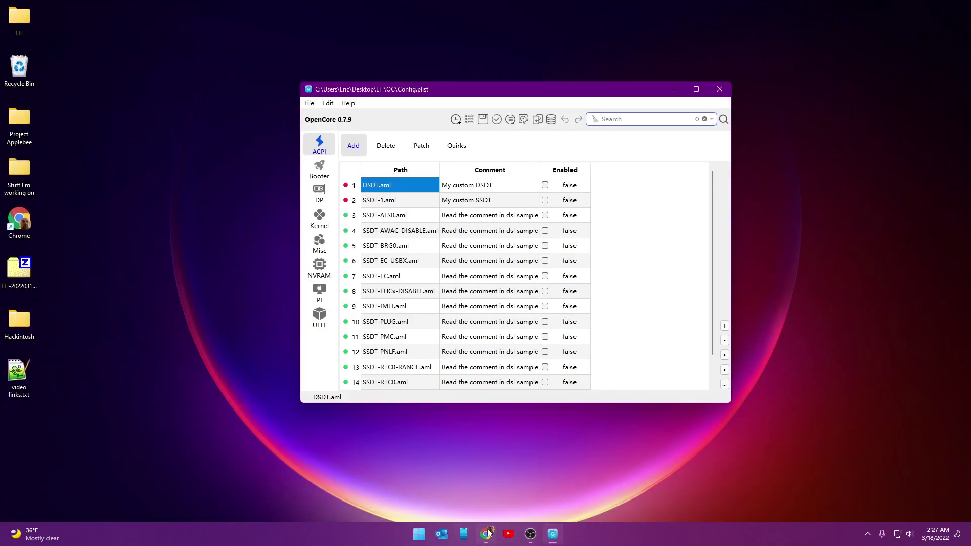
Step: Bring up the Ivy Bridge guide and position the Config.plist editor over its ACPI section
{"action": "mouse_move", "coordinate": [494, 537]}
{"action": "left_click", "coordinate": [485, 486]}
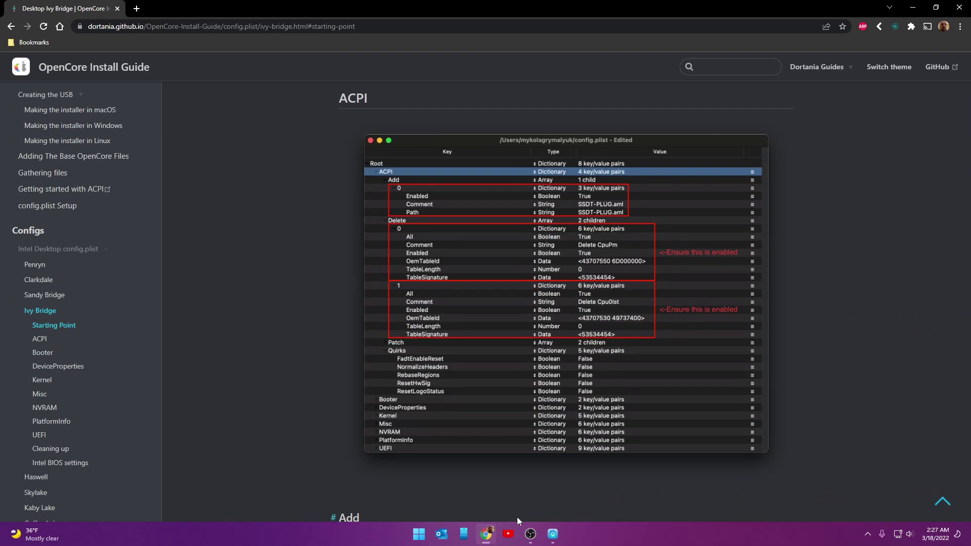
{"action": "left_click", "coordinate": [553, 533]}
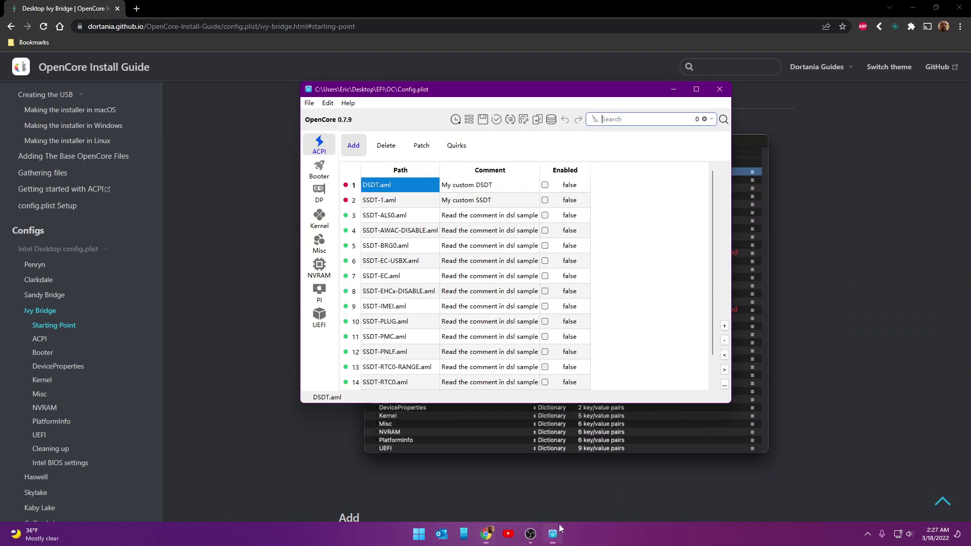
{"action": "left_click_drag", "start_coordinate": [513, 95], "coordinate": [206, 127]}
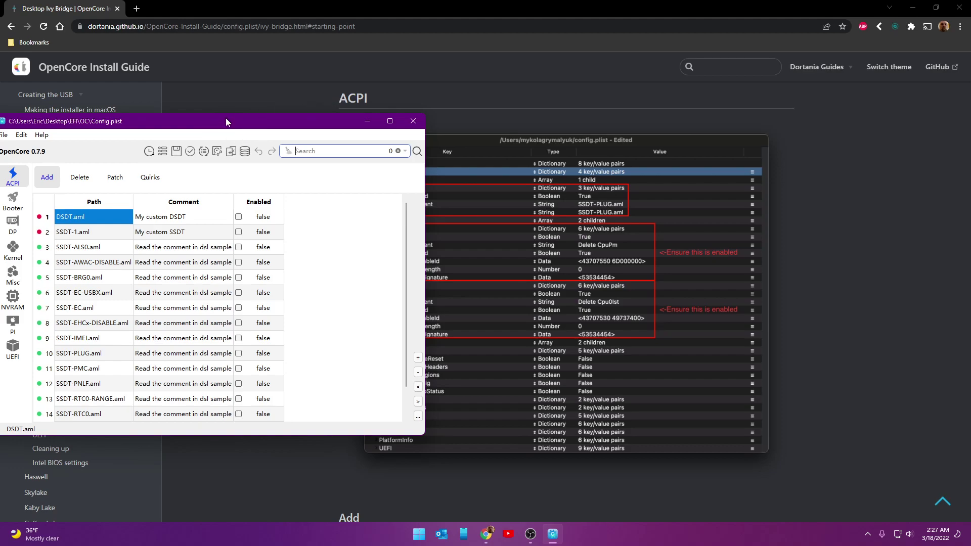
{"action": "left_click_drag", "start_coordinate": [226, 117], "coordinate": [590, 117]}
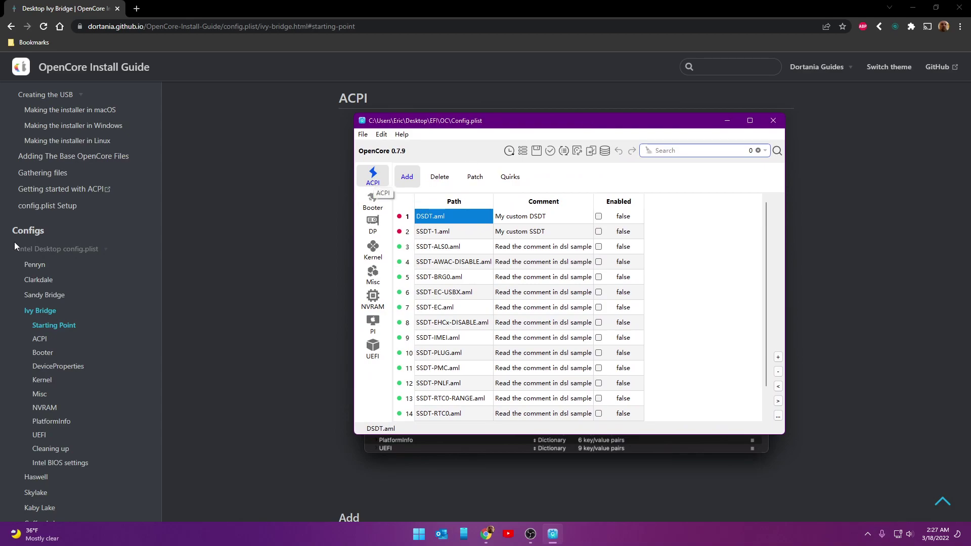
{"action": "scroll", "coordinate": [148, 198], "scroll_direction": "down", "scroll_amount": 1}
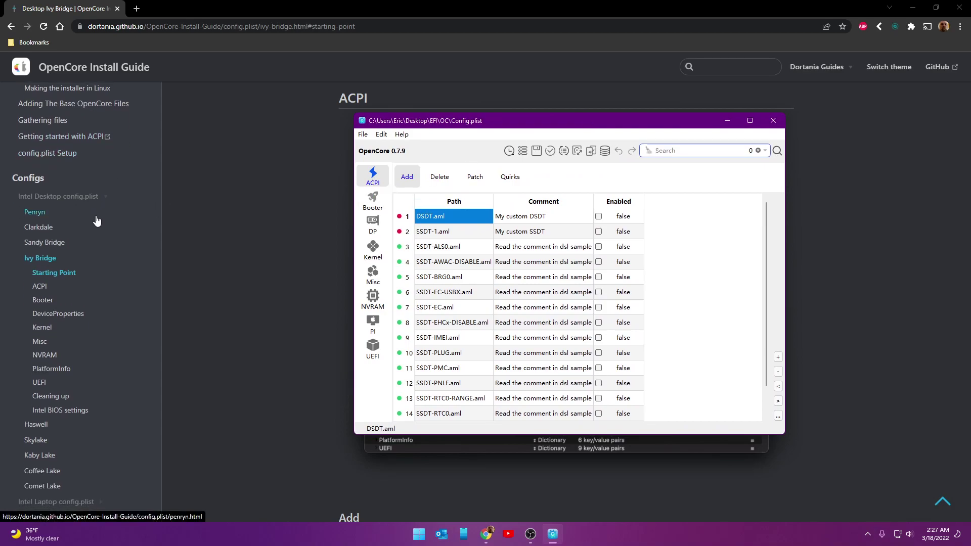
{"action": "scroll", "coordinate": [97, 221], "scroll_direction": "down", "scroll_amount": 1}
{"action": "left_click_drag", "start_coordinate": [541, 125], "coordinate": [523, 147]}
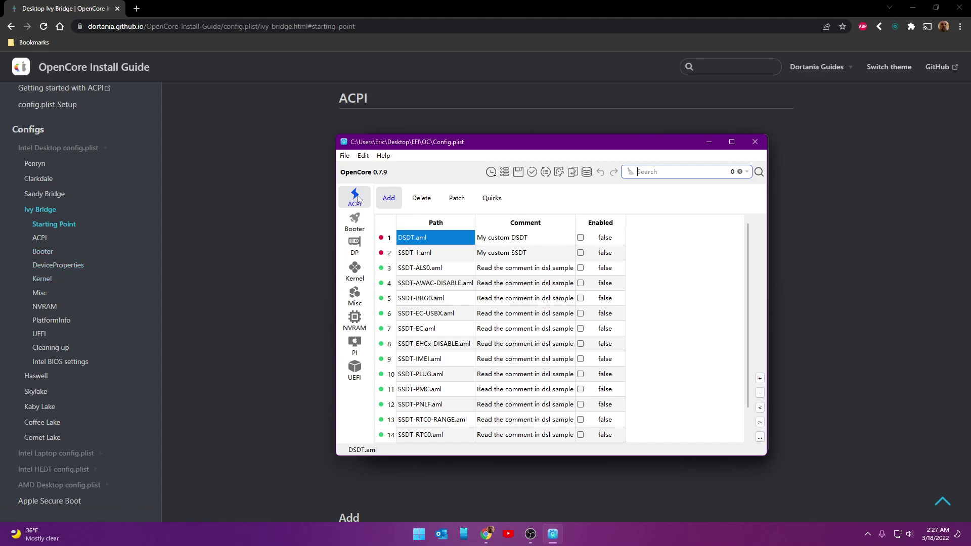
{"action": "left_click", "coordinate": [354, 221]}
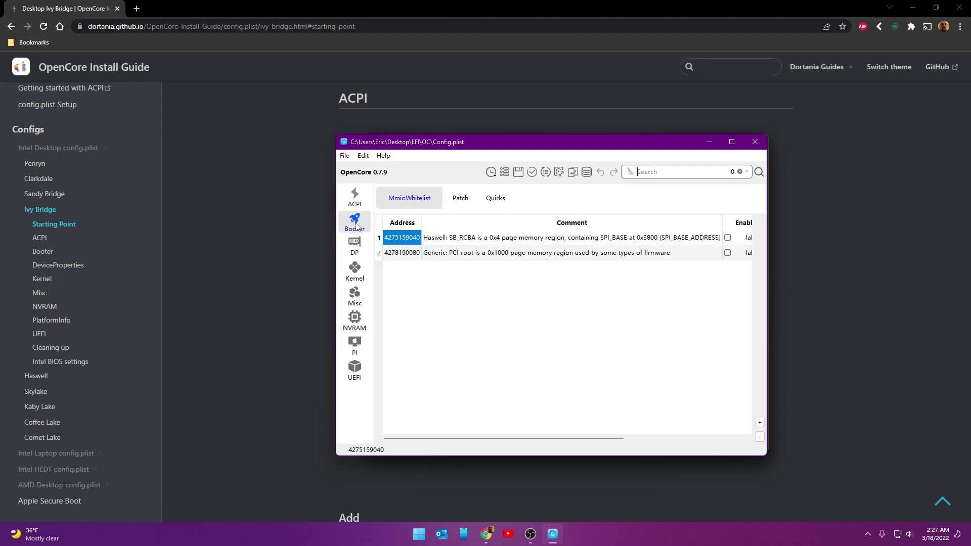
{"action": "left_click", "coordinate": [354, 247]}
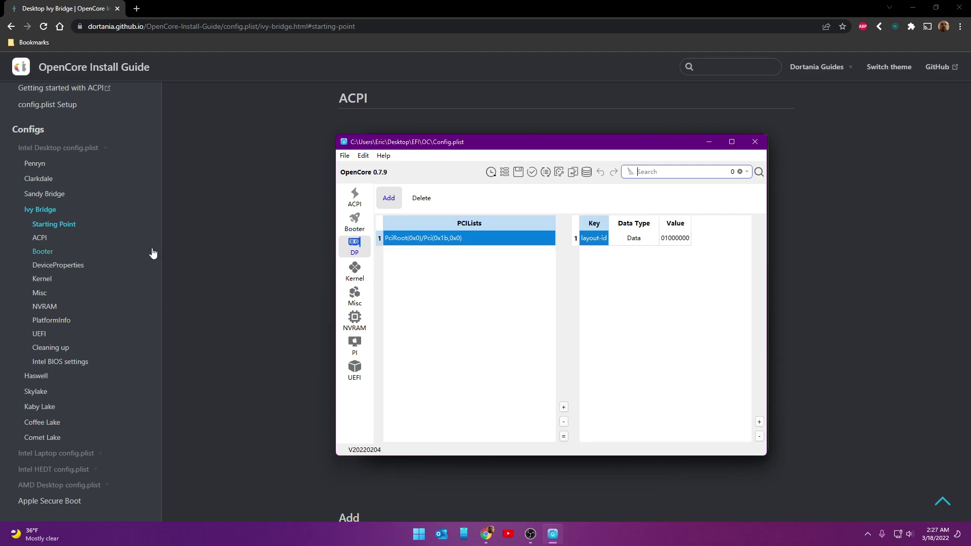
{"action": "left_click", "coordinate": [62, 270]}
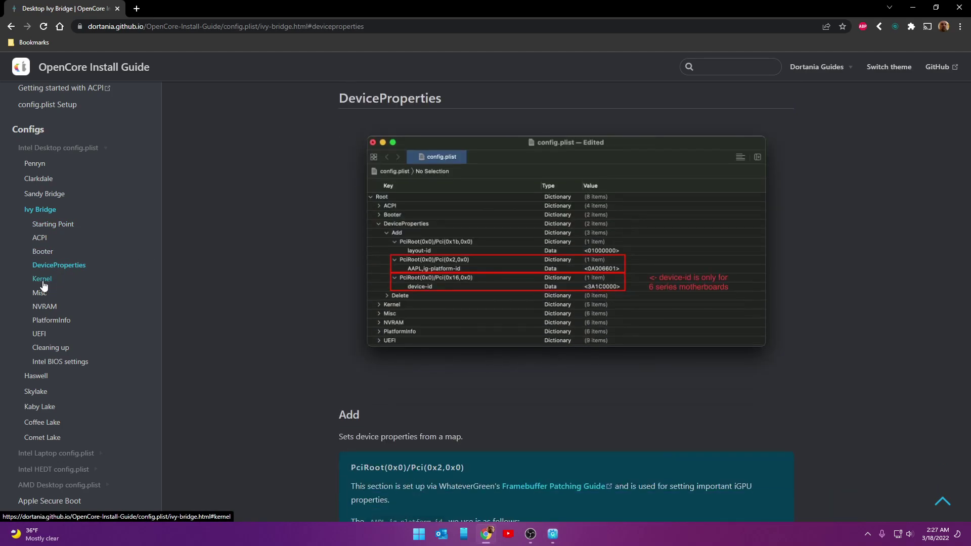
{"action": "left_click", "coordinate": [42, 279]}
{"action": "left_click", "coordinate": [39, 294]}
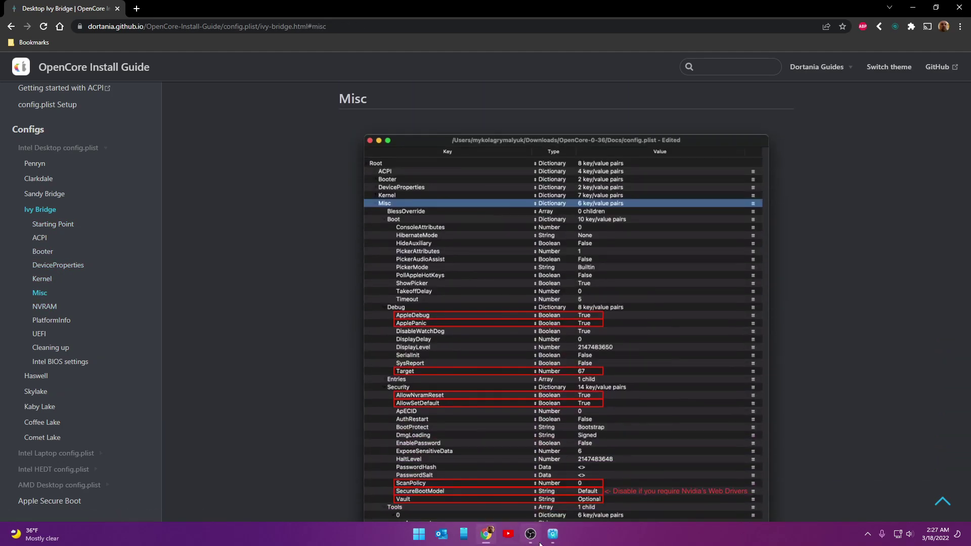
{"action": "left_click", "coordinate": [553, 534]}
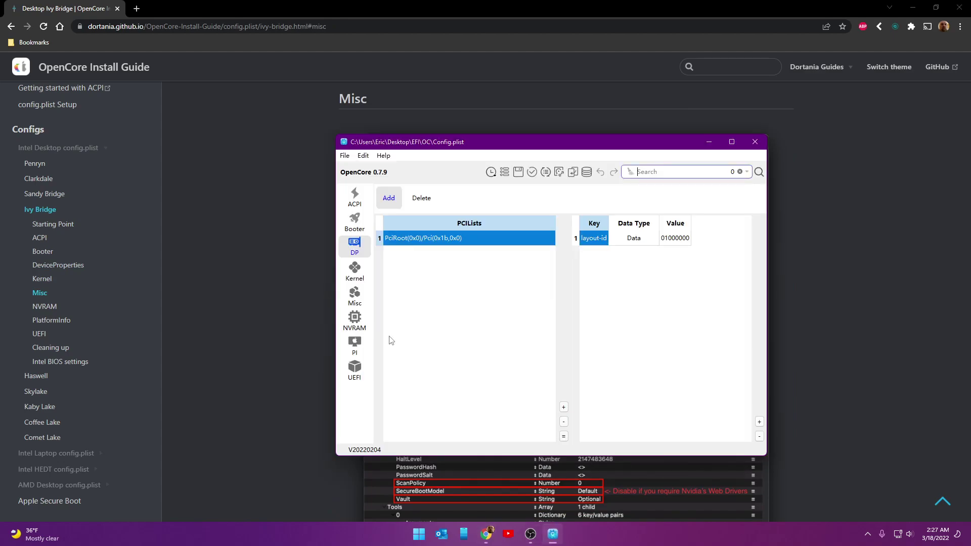
{"action": "left_click", "coordinate": [354, 370]}
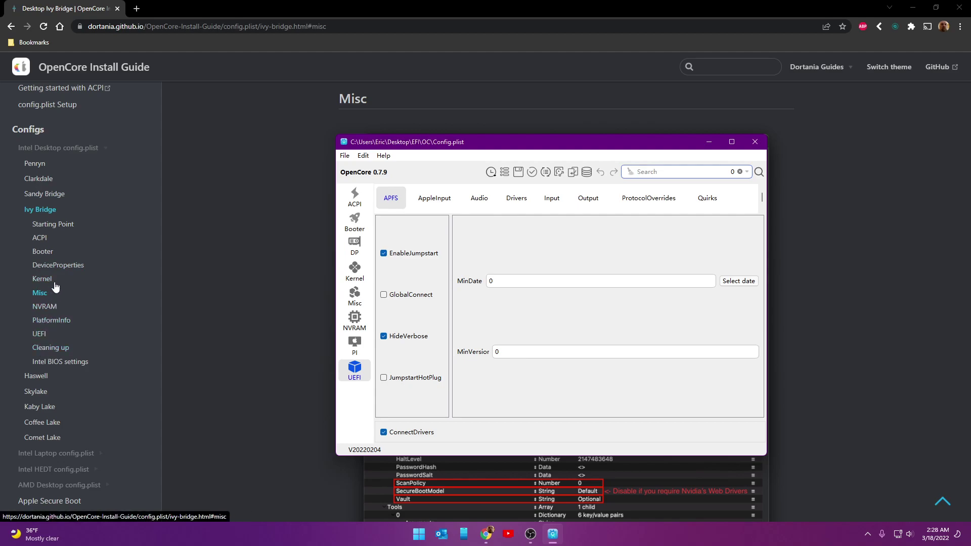
{"action": "left_click", "coordinate": [38, 238]}
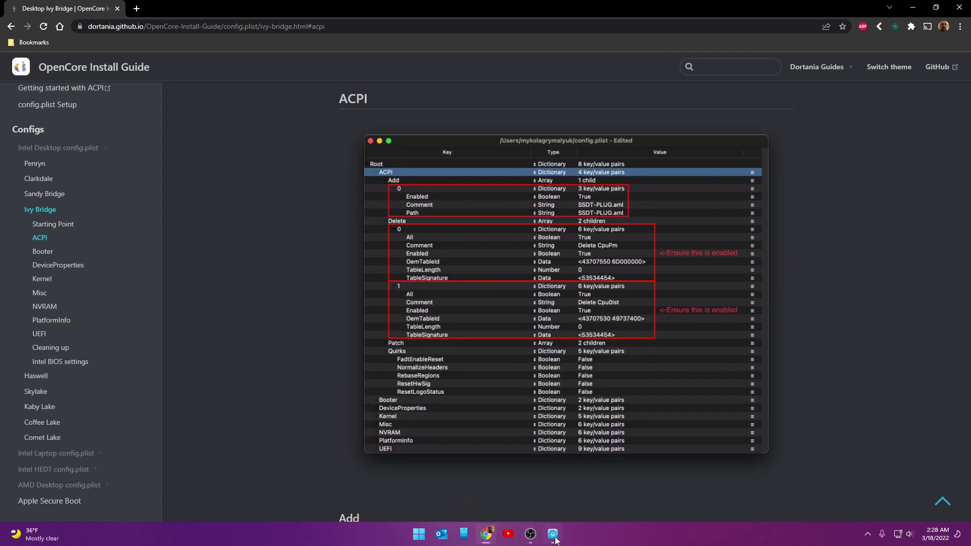
{"action": "left_click", "coordinate": [554, 538]}
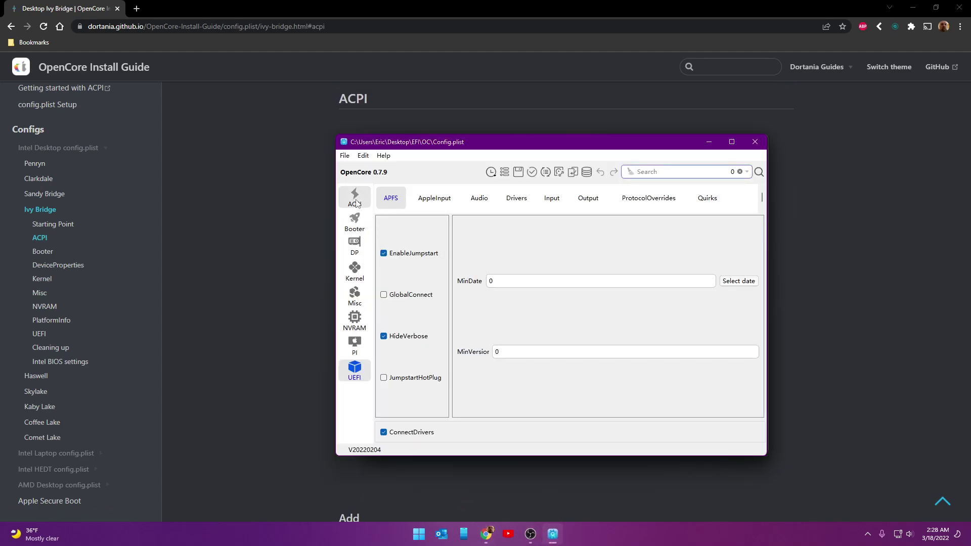
{"action": "left_click", "coordinate": [355, 198]}
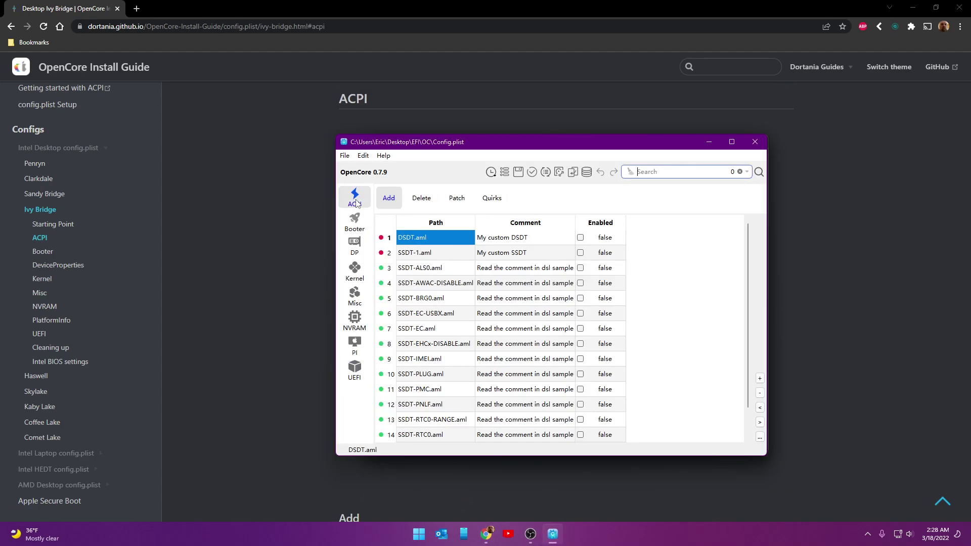
{"action": "left_click_drag", "start_coordinate": [536, 146], "coordinate": [659, 146]}
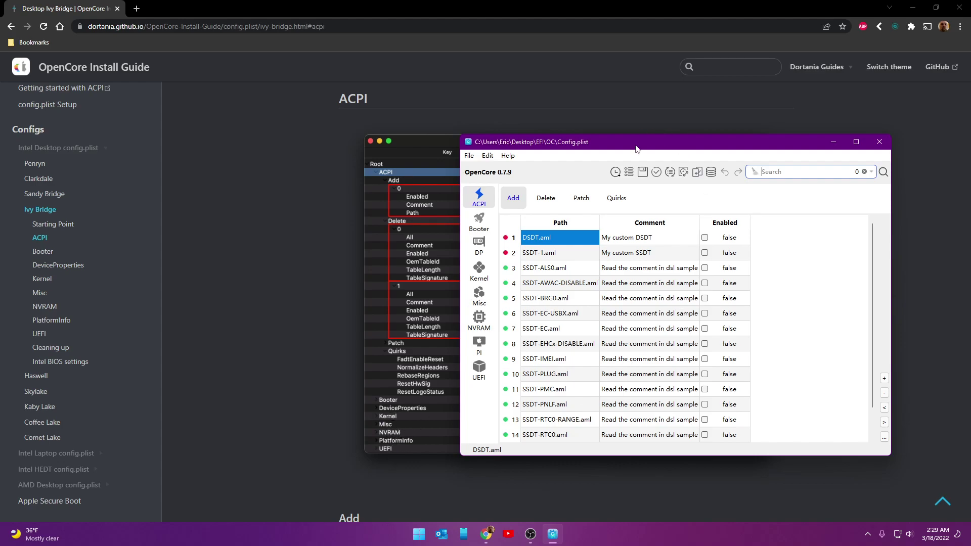
{"action": "mouse_move", "coordinate": [636, 146]}
{"action": "left_mouse_down"}
{"action": "mouse_move", "coordinate": [681, 141]}
{"action": "mouse_move", "coordinate": [638, 135]}
{"action": "mouse_move", "coordinate": [632, 156]}
{"action": "left_mouse_up"}
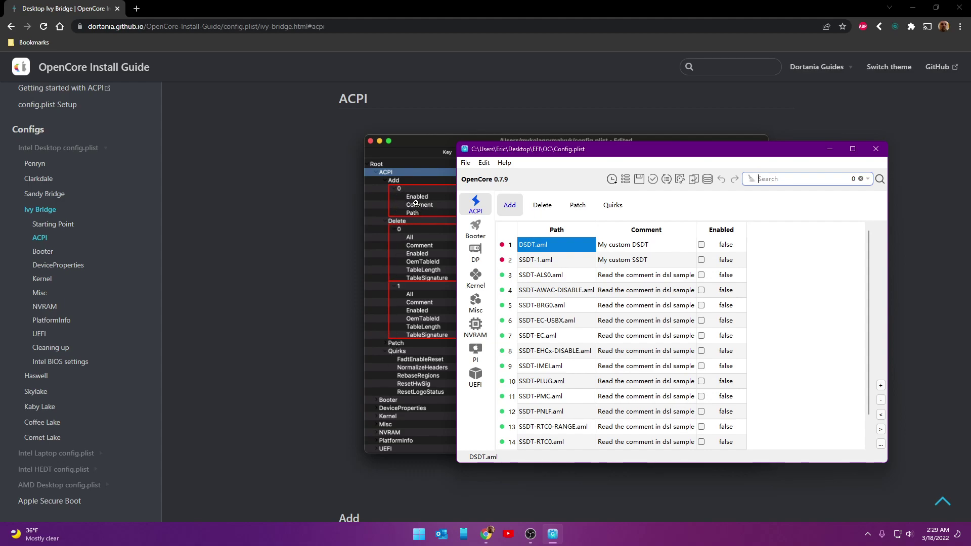
{"action": "left_click_drag", "start_coordinate": [637, 155], "coordinate": [531, 234]}
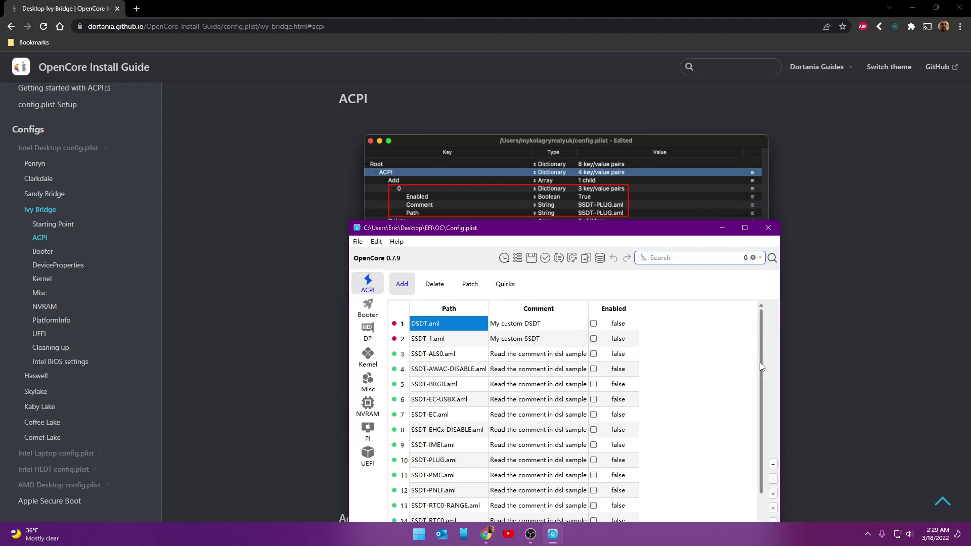
Step: Enable SSDT-PLUG.aml, entry 10 in ACPI Add, then maximize the editor
{"action": "scroll", "coordinate": [764, 367], "scroll_direction": "down", "scroll_amount": 1}
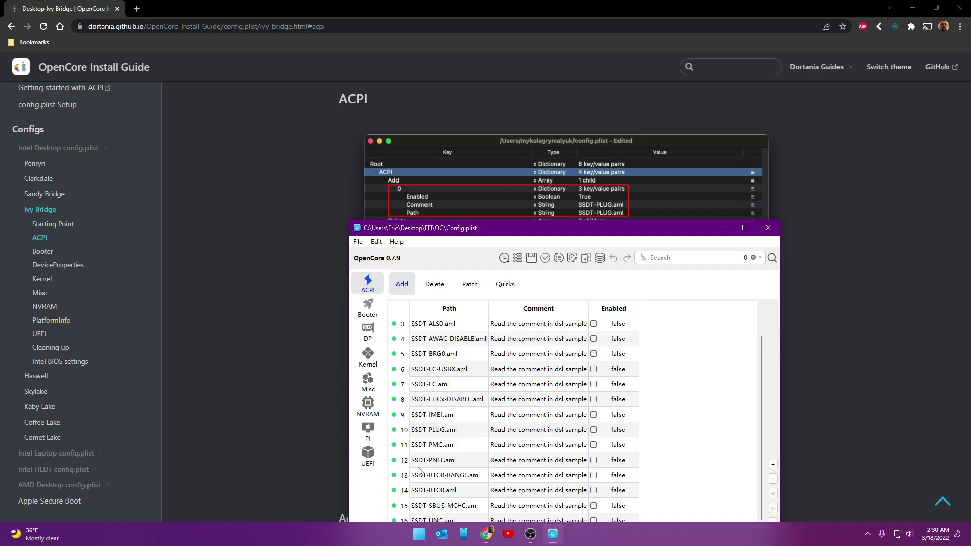
{"action": "left_click", "coordinate": [452, 434]}
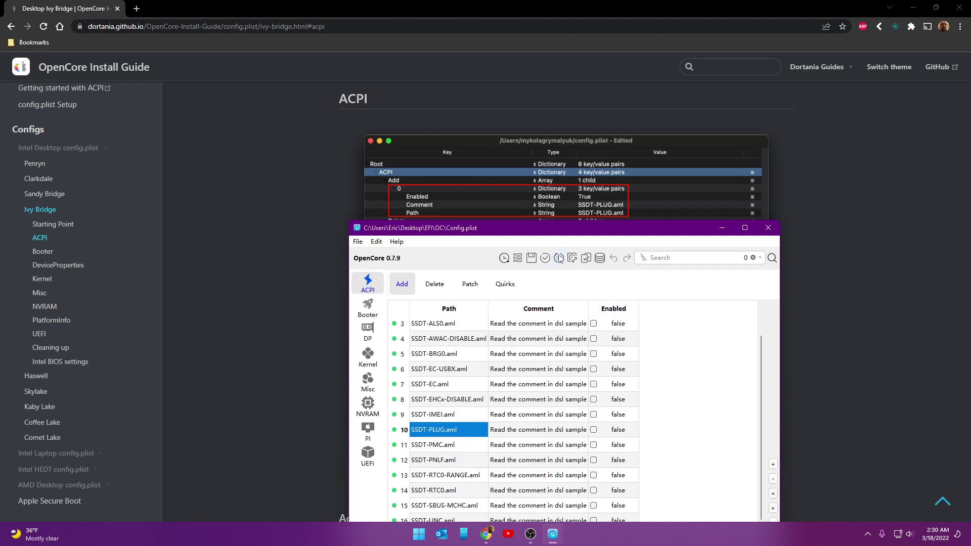
{"action": "left_click", "coordinate": [594, 430]}
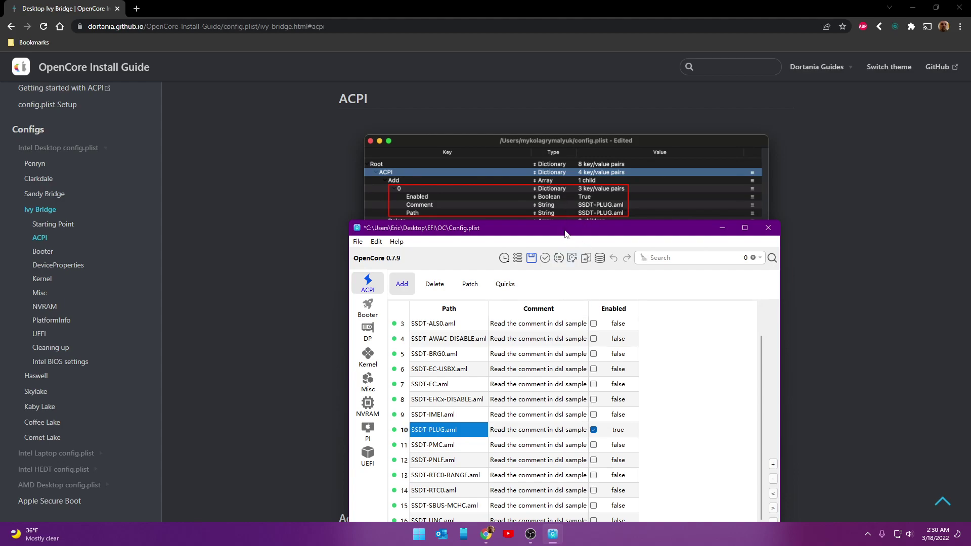
{"action": "left_click_drag", "start_coordinate": [565, 233], "coordinate": [537, 149]}
{"action": "double_click", "coordinate": [537, 148]}
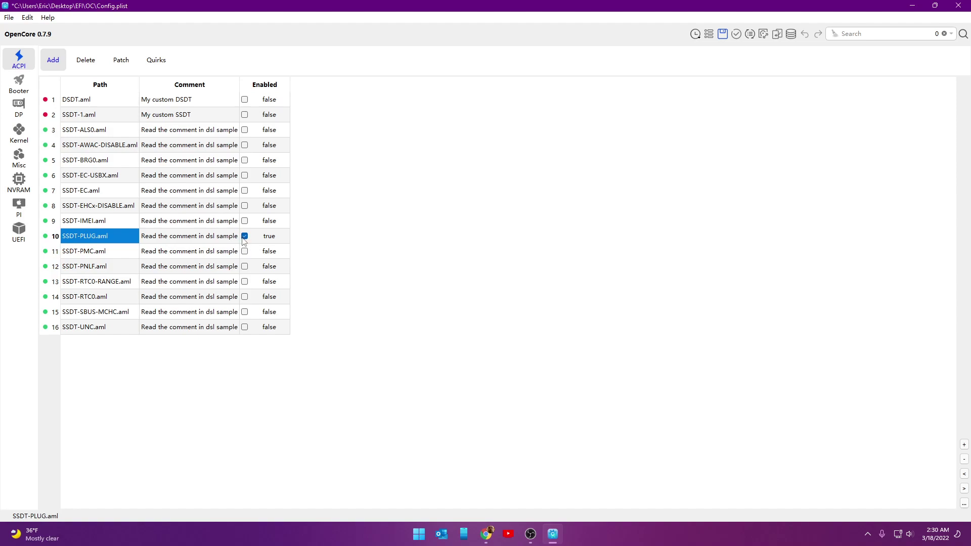
Step: Delete the nine ACPI Add entries from DSDT.aml through SSDT-IMEI.aml
{"action": "left_click", "coordinate": [87, 104]}
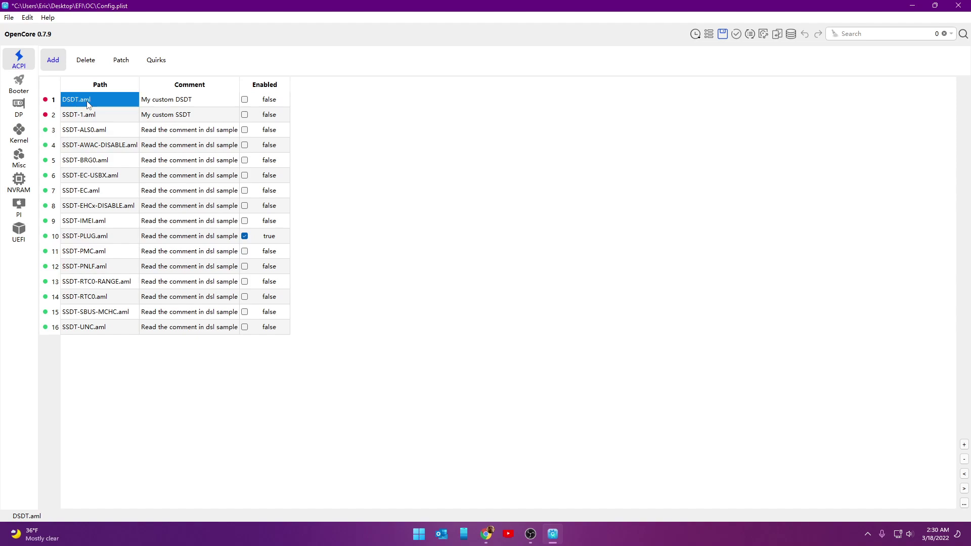
{"action": "key", "text": "shift+Down"}
{"action": "key", "text": "shift+Down"}
{"action": "key", "text": "shift+Down"}
{"action": "key", "text": "shift+Down"}
{"action": "key", "text": "shift+Down"}
{"action": "key", "text": "shift+Down"}
{"action": "key", "text": "shift+Down"}
{"action": "key", "text": "shift+Down"}
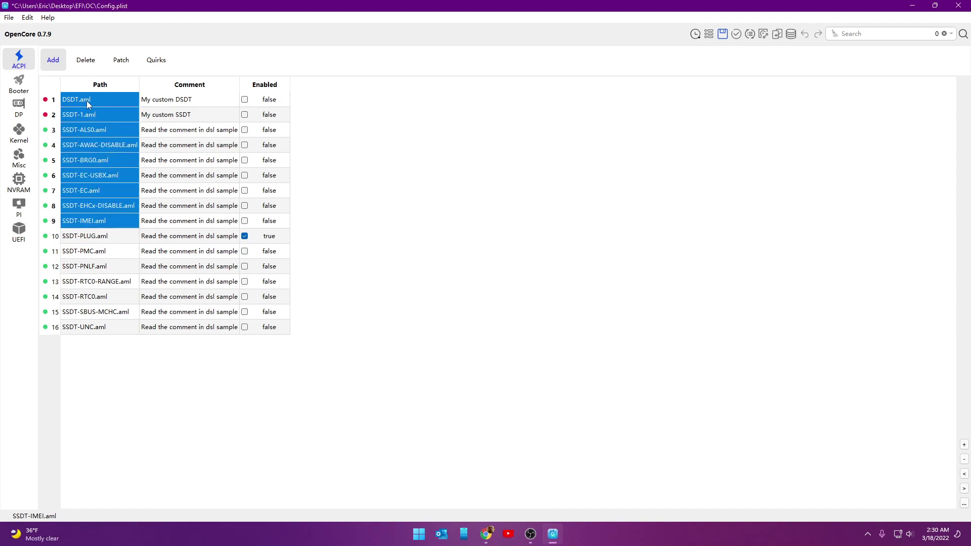
{"action": "right_click", "coordinate": [92, 166]}
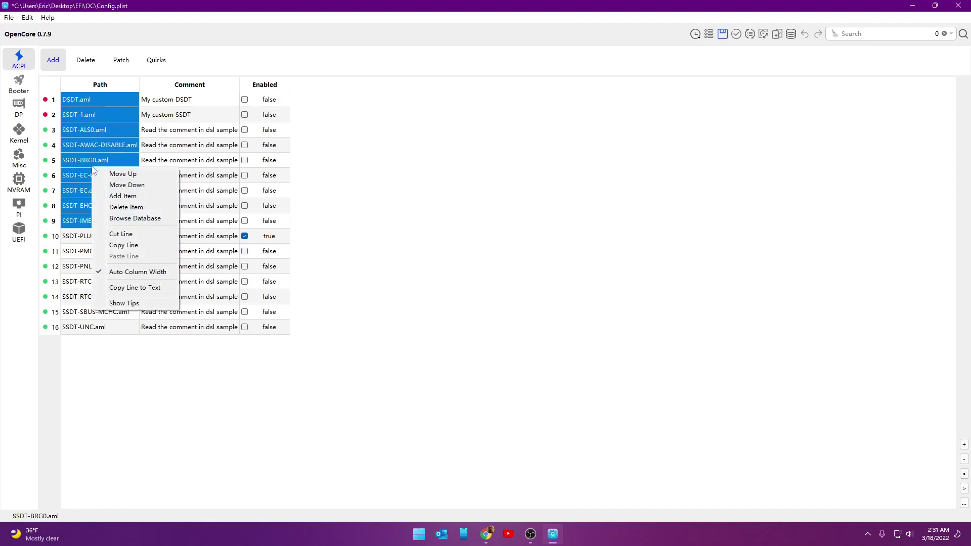
{"action": "left_click", "coordinate": [142, 208]}
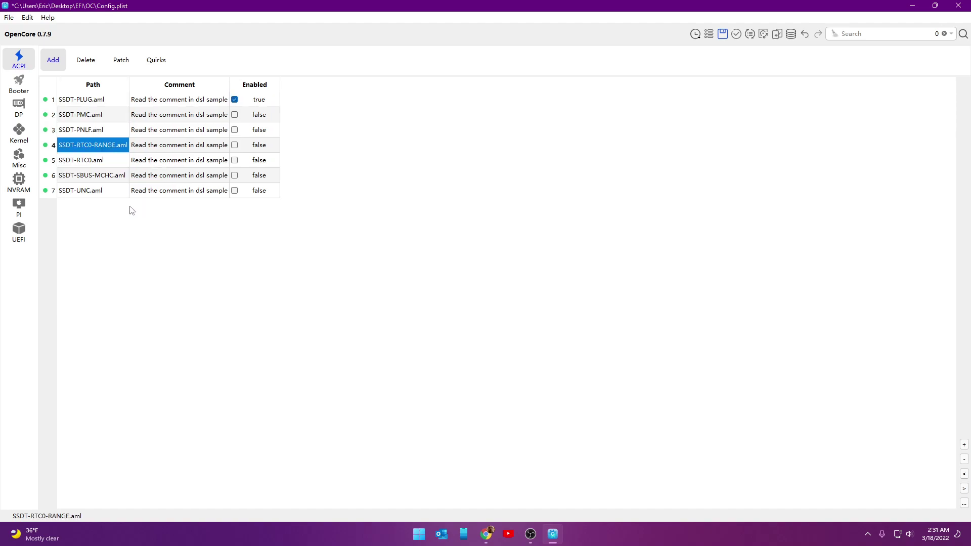
Step: Delete SSDT-PMC.aml through SSDT-UNC.aml, keep only SSDT-PLUG.aml, and restore the window size
{"action": "left_click", "coordinate": [81, 115]}
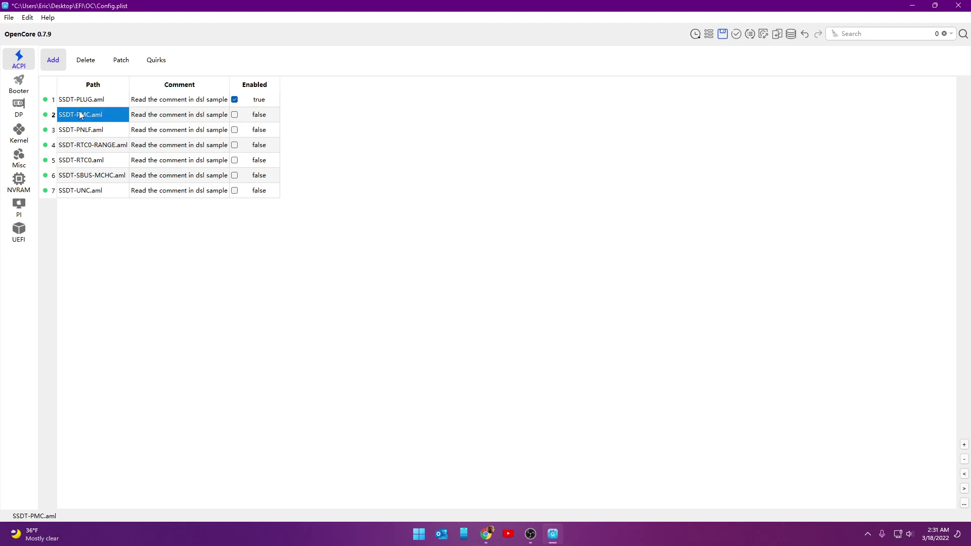
{"action": "key", "text": "shift+Down"}
{"action": "key", "text": "shift+Down"}
{"action": "key", "text": "shift+Down"}
{"action": "key", "text": "shift+Down"}
{"action": "key", "text": "shift+Down"}
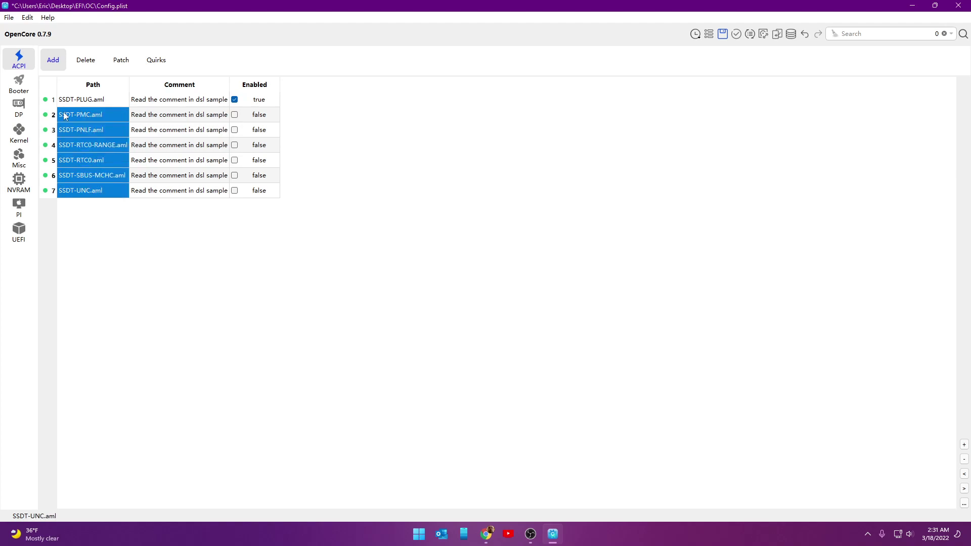
{"action": "right_click", "coordinate": [93, 139]}
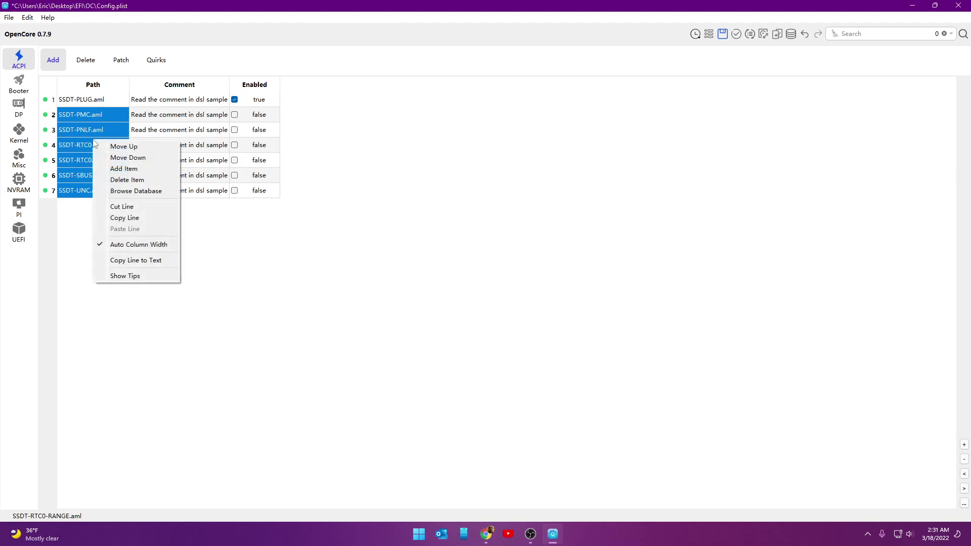
{"action": "left_click", "coordinate": [122, 180]}
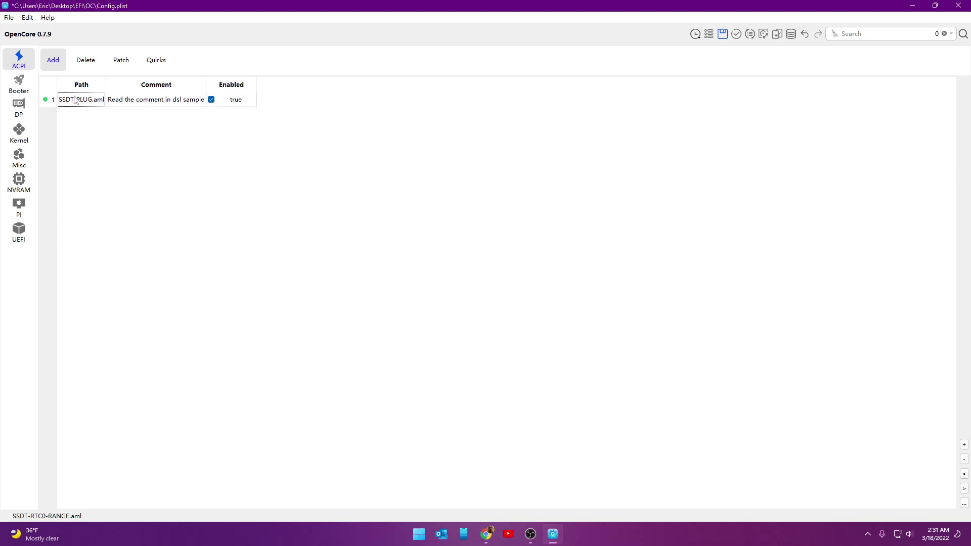
{"action": "right_click", "coordinate": [76, 100]}
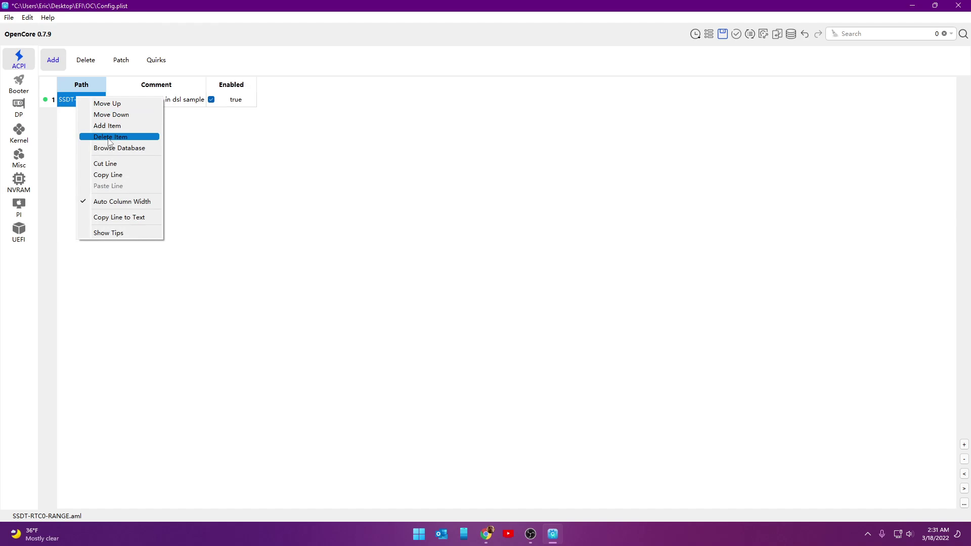
{"action": "left_click", "coordinate": [211, 195]}
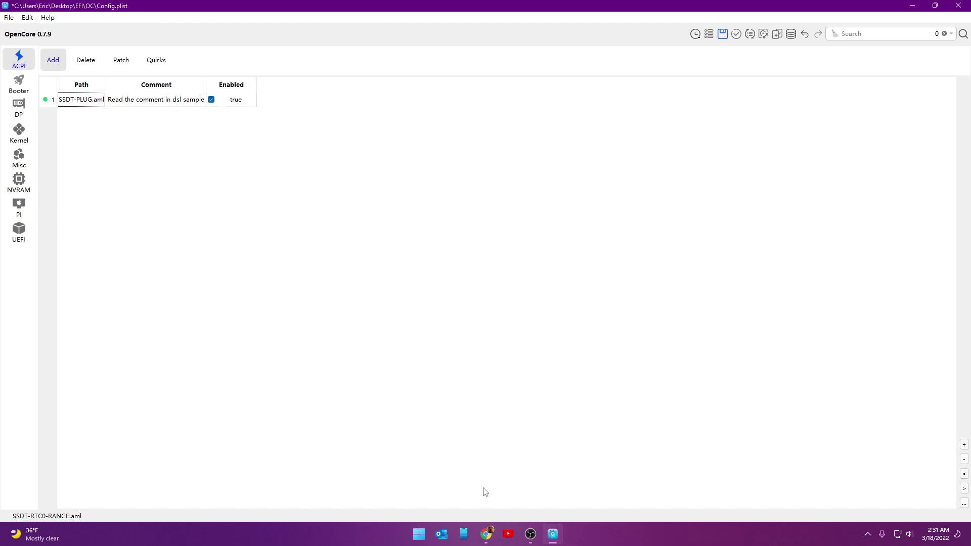
{"action": "left_click", "coordinate": [935, 5]}
Step: Save Config.plist with SSDT-PLUG.aml as the only entry, beside the guide's screenshot
{"action": "left_click_drag", "start_coordinate": [496, 151], "coordinate": [550, 232]}
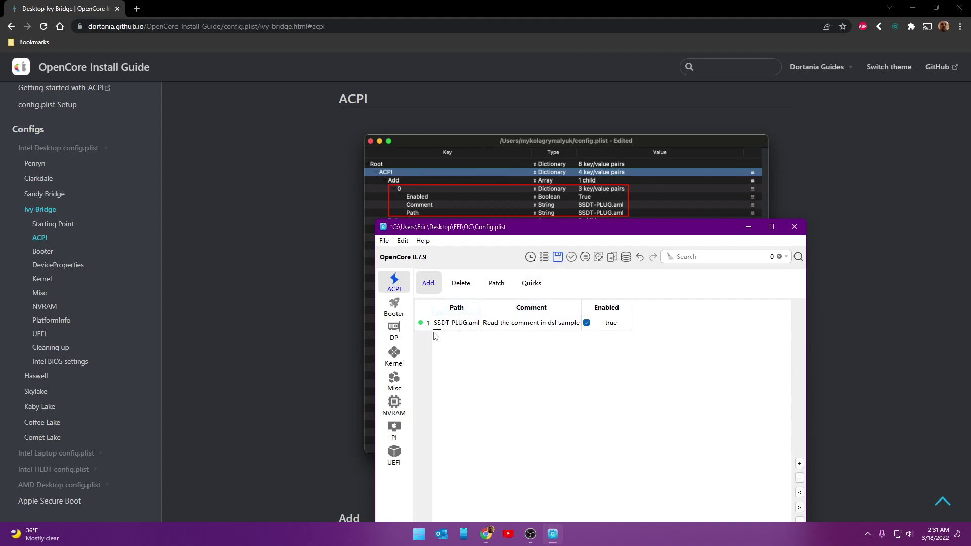
{"action": "left_click", "coordinate": [558, 257]}
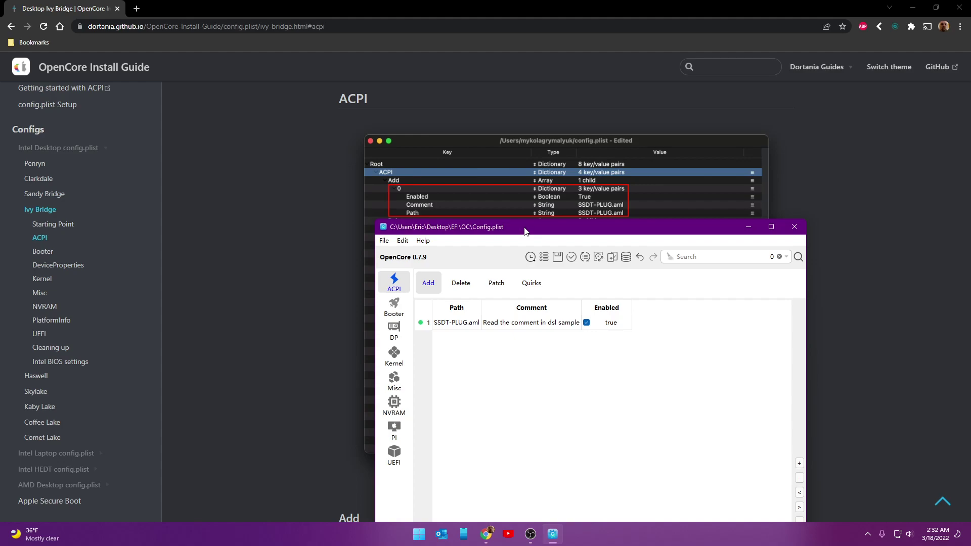
{"action": "left_click_drag", "start_coordinate": [525, 231], "coordinate": [506, 293]}
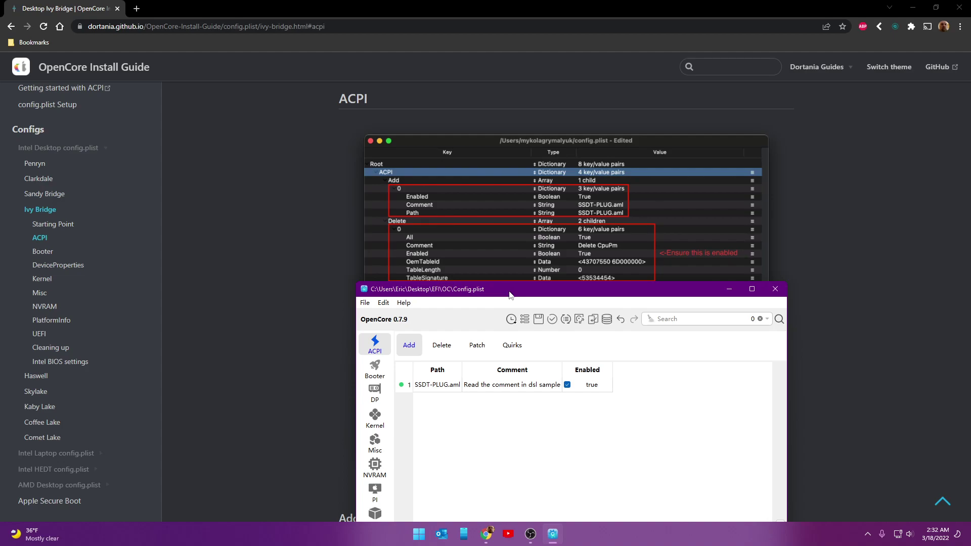
Step: In ACPI Delete, enable Delete CpuPm with All set to true
{"action": "left_click_drag", "start_coordinate": [515, 294], "coordinate": [515, 298]}
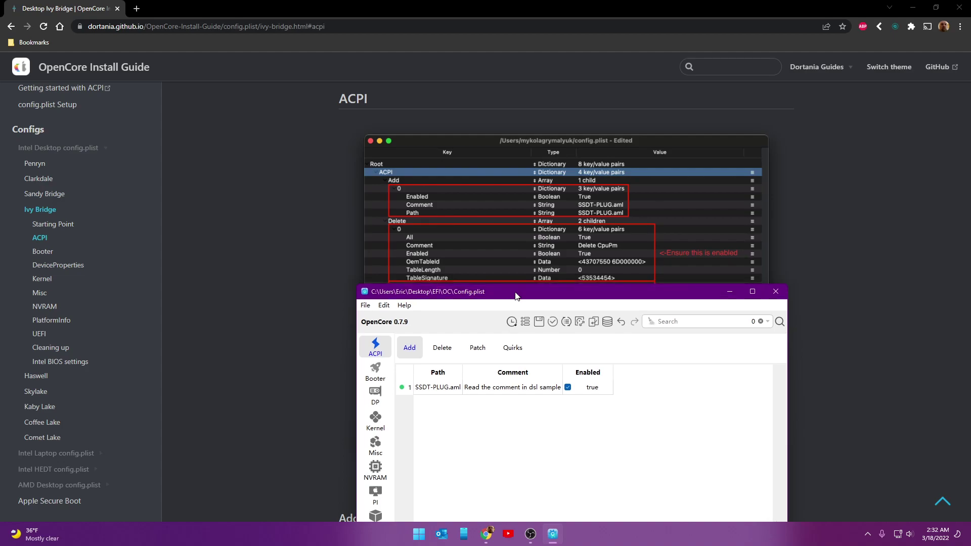
{"action": "left_click", "coordinate": [436, 349]}
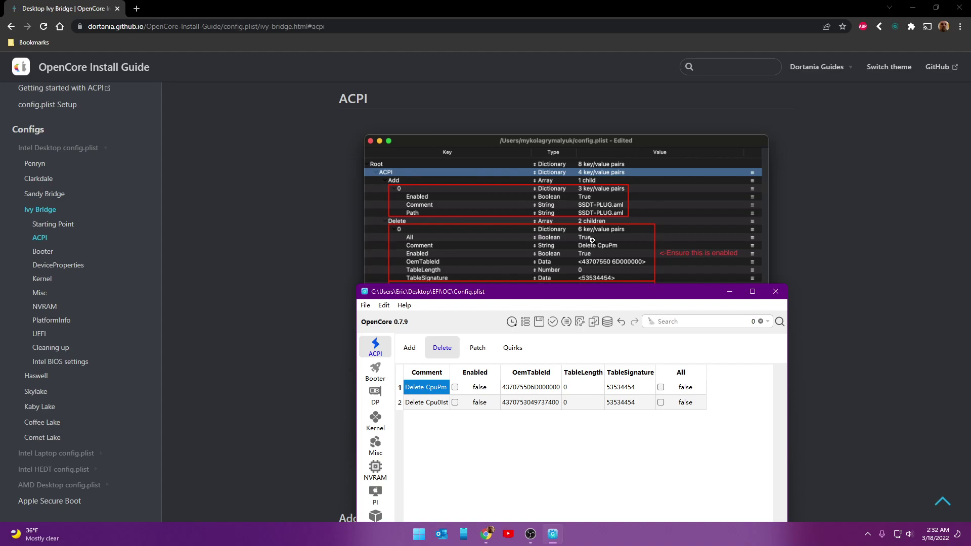
{"action": "left_click", "coordinate": [661, 388]}
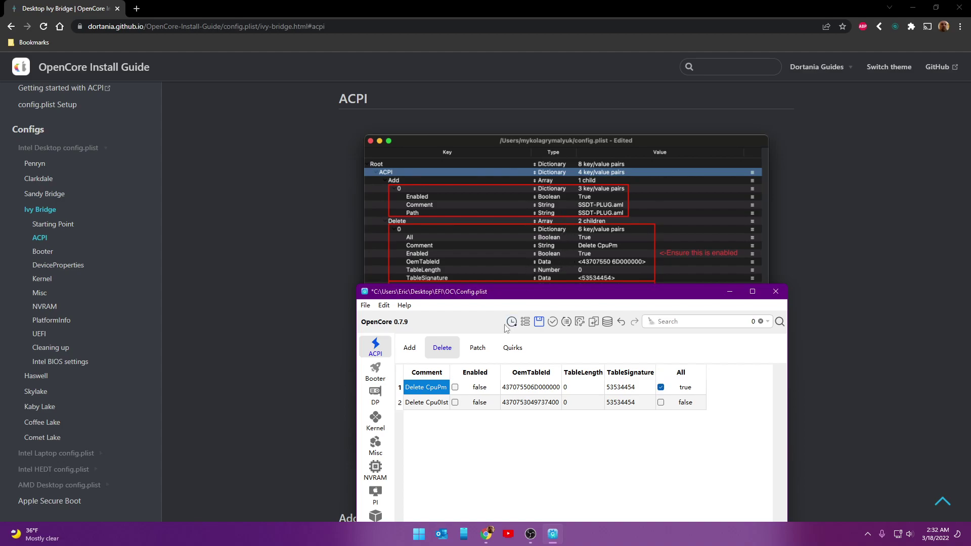
{"action": "left_click", "coordinate": [455, 387]}
Step: Enable Delete Cpu0Ist with All set to true, then save Config.plist
{"action": "left_click_drag", "start_coordinate": [517, 295], "coordinate": [512, 356]}
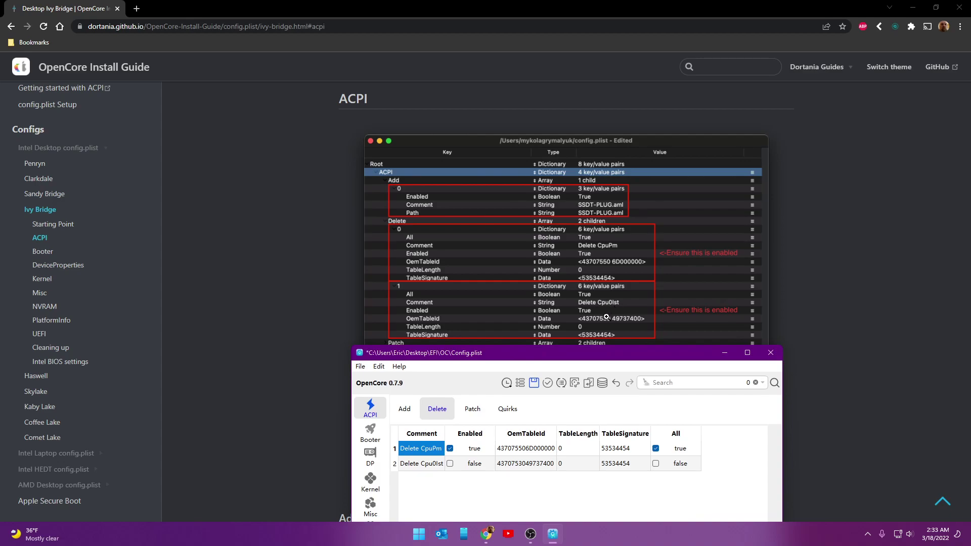
{"action": "left_click", "coordinate": [450, 464]}
{"action": "left_click", "coordinate": [656, 465]}
{"action": "left_click_drag", "start_coordinate": [587, 360], "coordinate": [554, 129]}
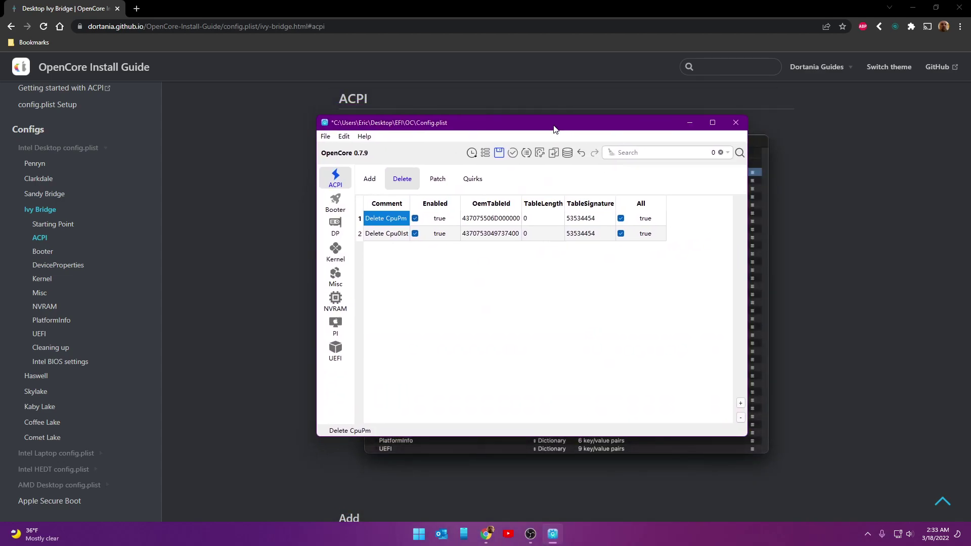
{"action": "left_click", "coordinate": [499, 154]}
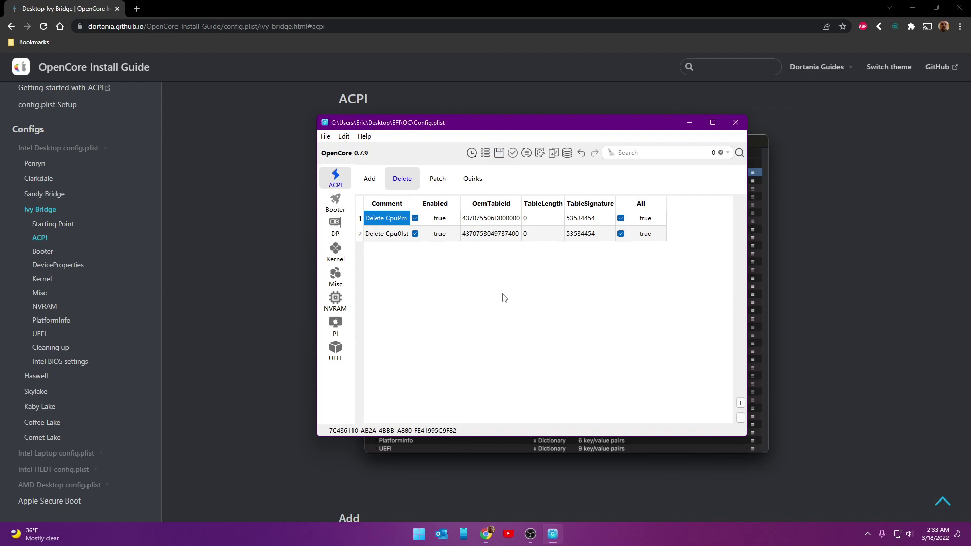
{"action": "left_click", "coordinate": [371, 182]}
{"action": "left_click_drag", "start_coordinate": [494, 128], "coordinate": [522, 242]}
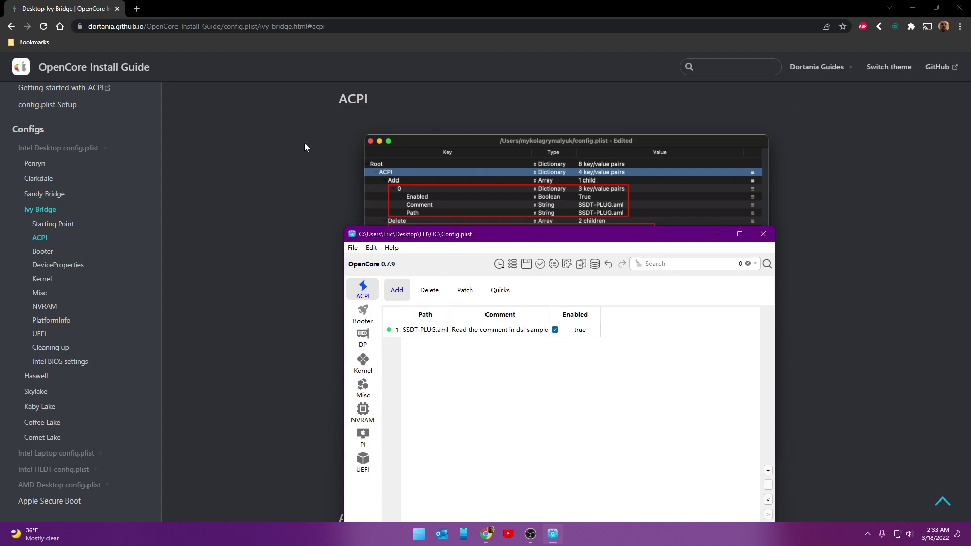
{"action": "left_click", "coordinate": [435, 298]}
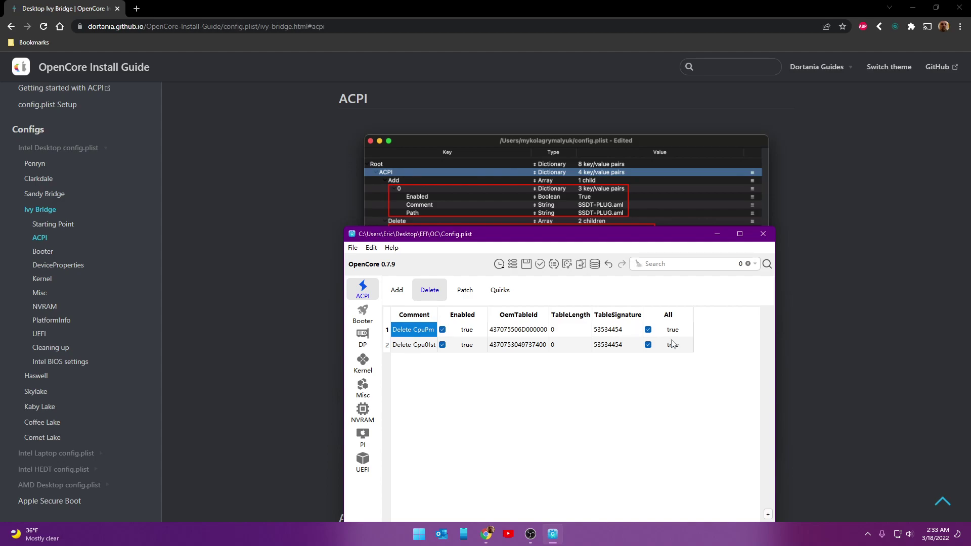
{"action": "left_click_drag", "start_coordinate": [531, 239], "coordinate": [529, 144]}
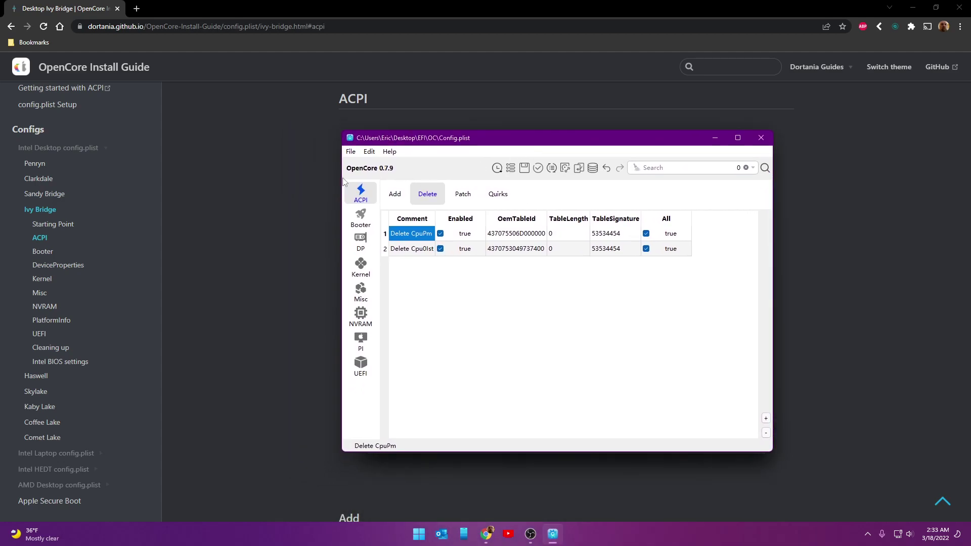
Step: Skim the Ivy Bridge Booter section of the OpenCore Install Guide
{"action": "left_click", "coordinate": [44, 252]}
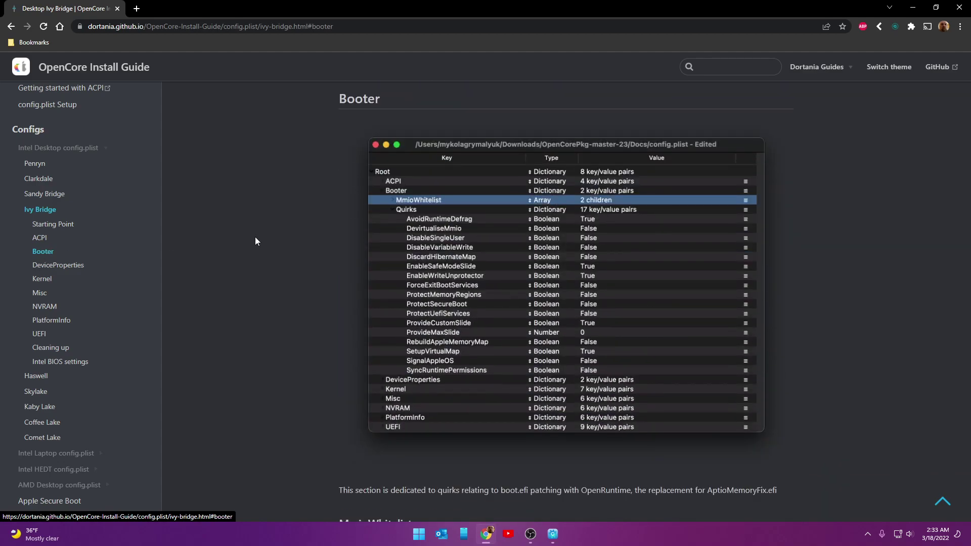
{"action": "scroll", "coordinate": [275, 227], "scroll_direction": "down", "scroll_amount": 5}
{"action": "scroll", "coordinate": [277, 230], "scroll_direction": "up", "scroll_amount": 6}
{"action": "scroll", "coordinate": [278, 230], "scroll_direction": "down", "scroll_amount": 5}
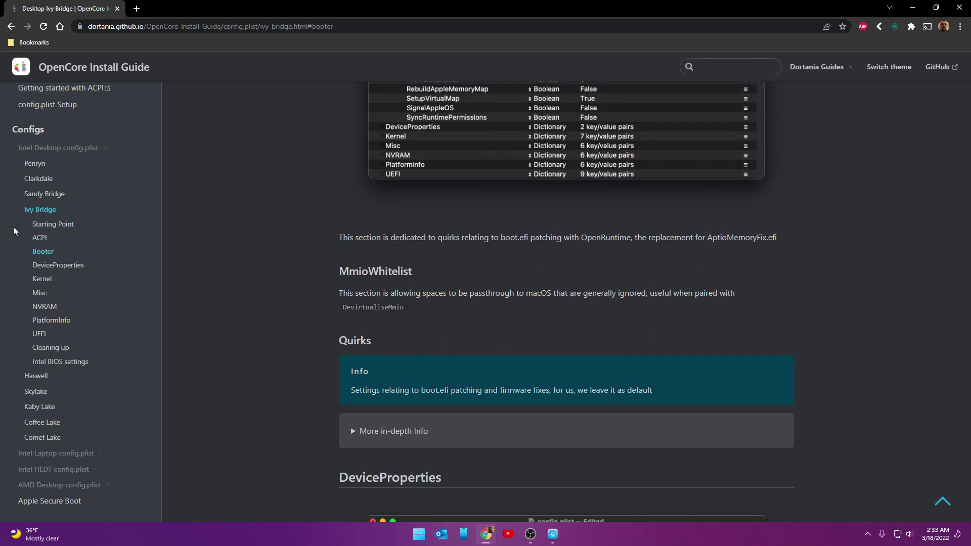
Step: Read the DeviceProperties iGPU section recommending AAPL,ig-platform-id 0A006601
{"action": "left_click", "coordinate": [45, 264]}
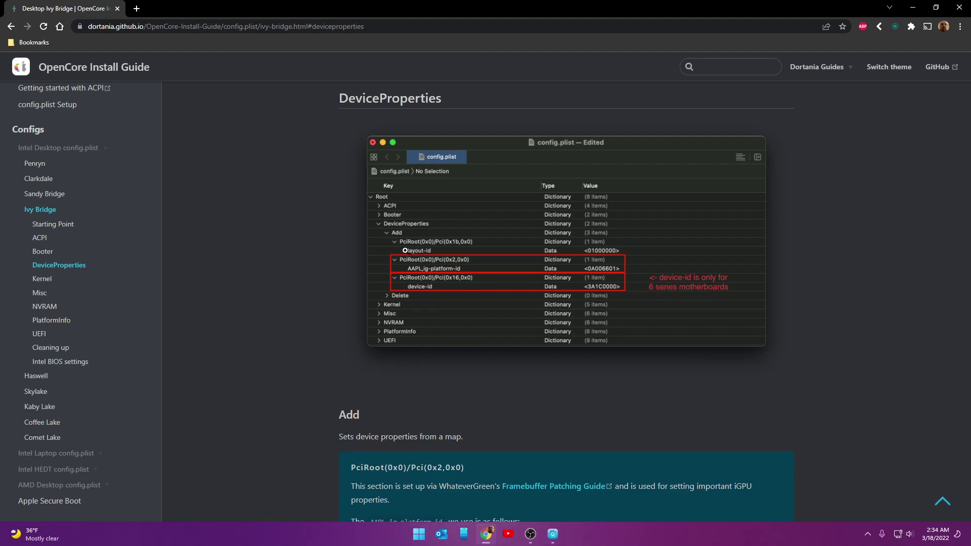
{"action": "scroll", "coordinate": [297, 246], "scroll_direction": "down", "scroll_amount": 5}
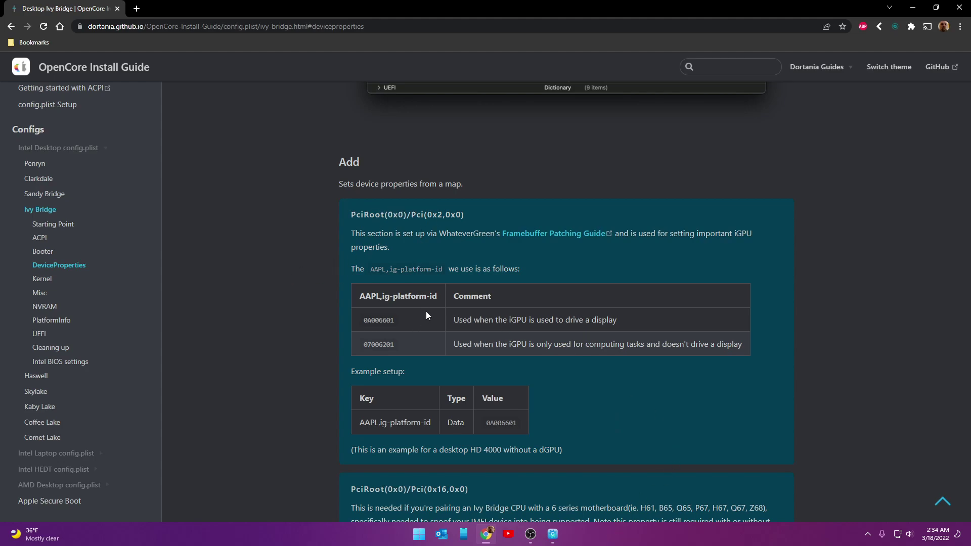
{"action": "scroll", "coordinate": [426, 311], "scroll_direction": "down", "scroll_amount": 1}
{"action": "scroll", "coordinate": [328, 248], "scroll_direction": "down", "scroll_amount": 3}
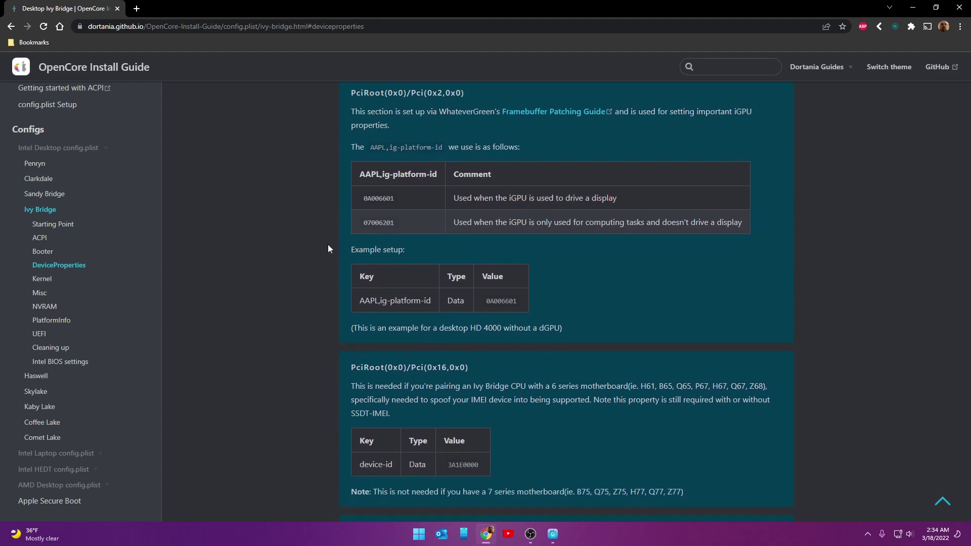
{"action": "scroll", "coordinate": [304, 244], "scroll_direction": "up", "scroll_amount": 3}
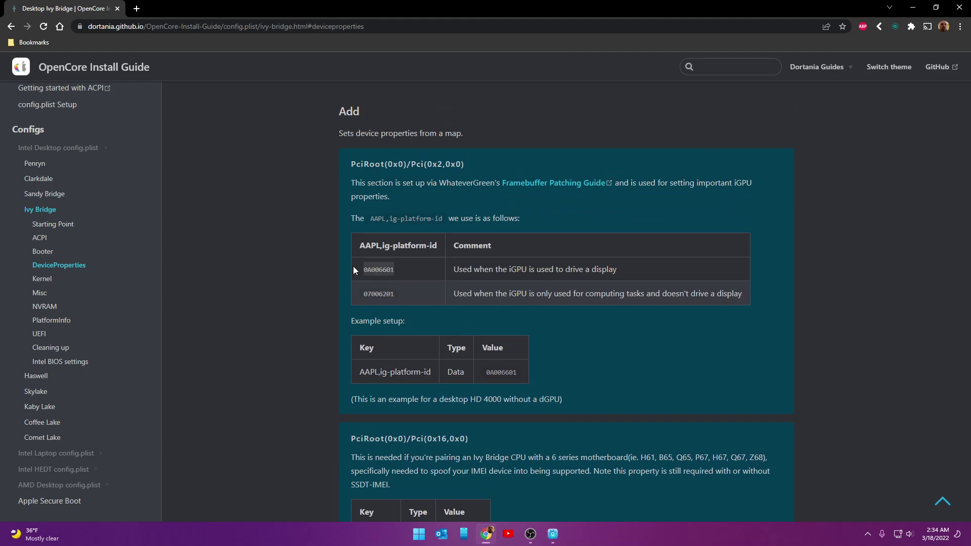
Step: Restore the Config.plist editor and move through PlatformInfo and Misc to the NVRAM settings
{"action": "left_click", "coordinate": [556, 537]}
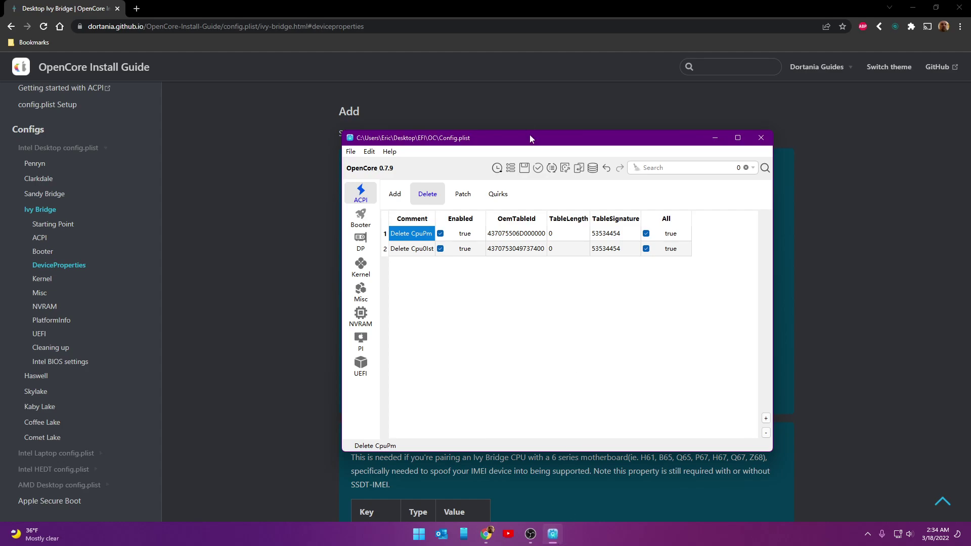
{"action": "left_click_drag", "start_coordinate": [553, 141], "coordinate": [570, 99]}
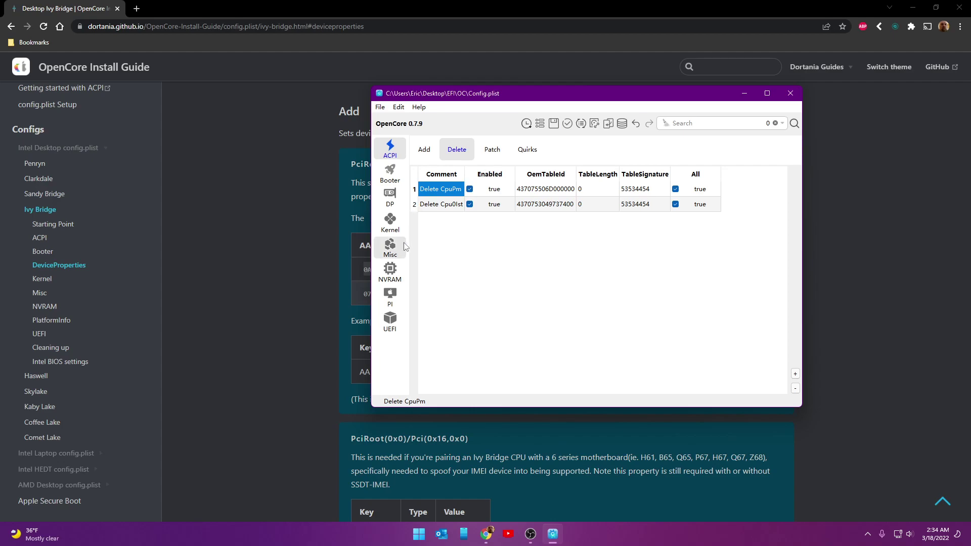
{"action": "left_click", "coordinate": [390, 298]}
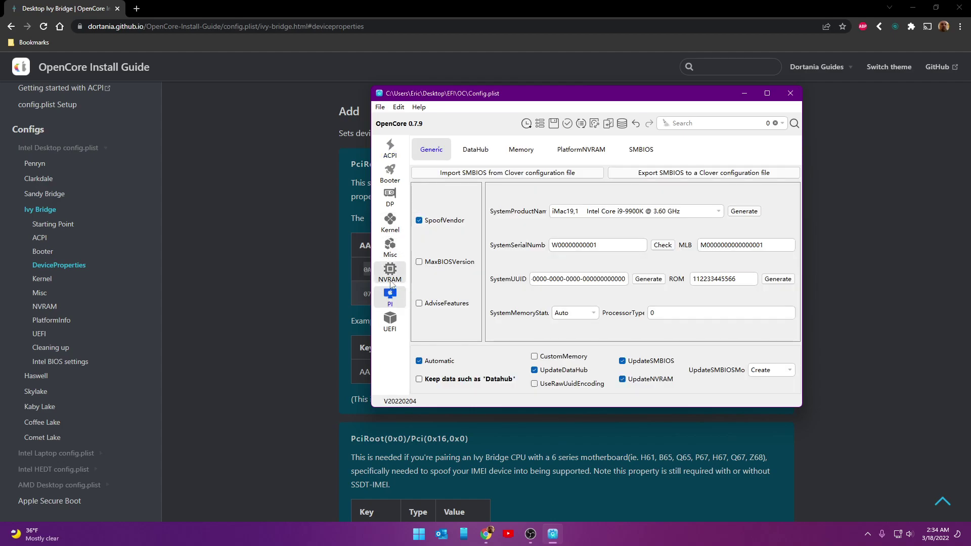
{"action": "left_click", "coordinate": [390, 253]}
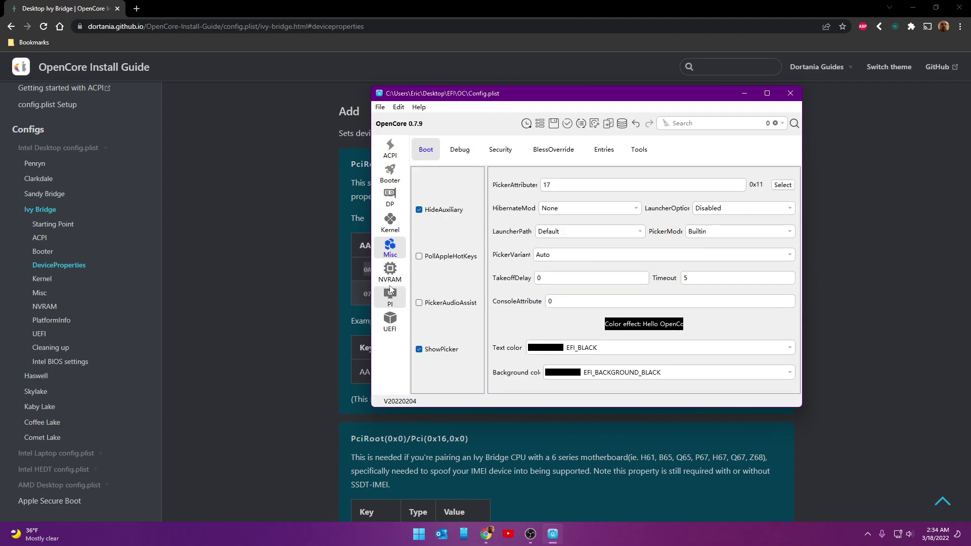
{"action": "left_click", "coordinate": [390, 272]}
Step: Confirm boot-args under the third NVRAM UUID is the String '-v keepsyms=1', unchanged
{"action": "left_click", "coordinate": [469, 224]}
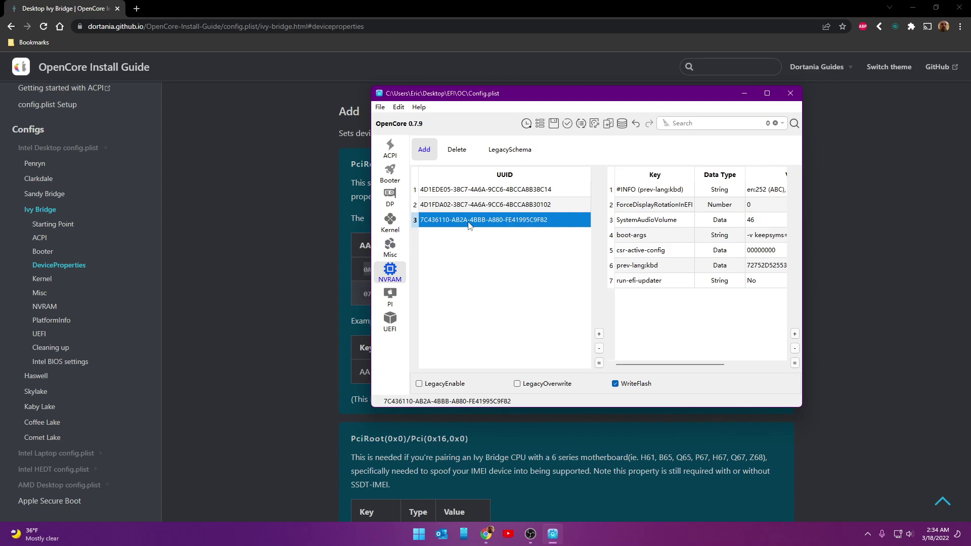
{"action": "double_click", "coordinate": [744, 235]}
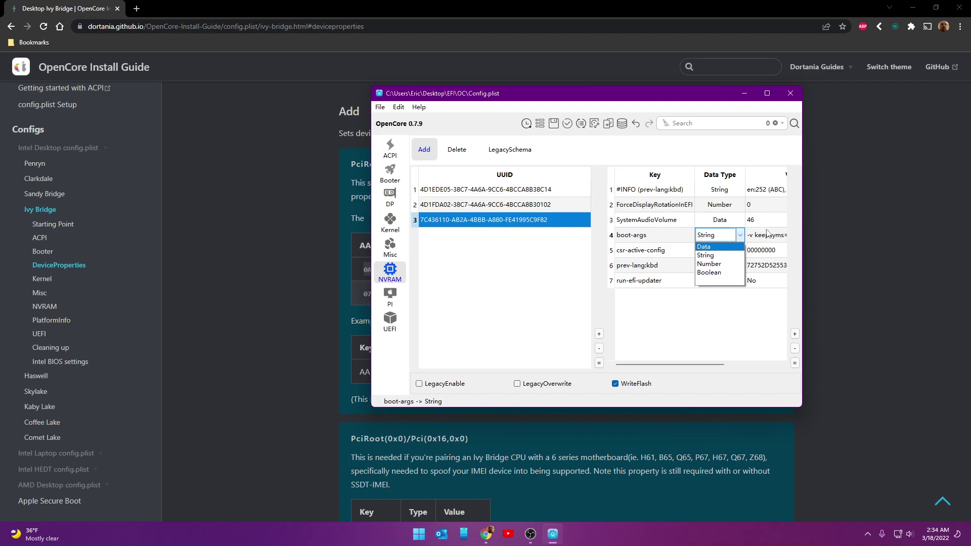
{"action": "left_click", "coordinate": [777, 240]}
{"action": "left_click", "coordinate": [776, 237]}
{"action": "left_click", "coordinate": [776, 237]}
{"action": "left_click_drag", "start_coordinate": [562, 94], "coordinate": [561, 122]}
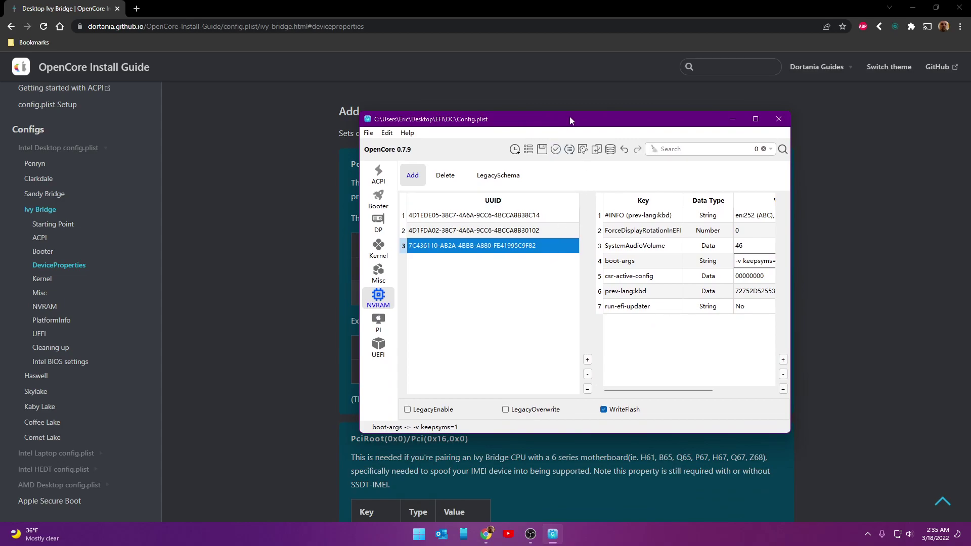
Step: Show the ACPI Add list with its single enabled SSDT-PLUG.aml entry
{"action": "left_click", "coordinate": [379, 175]}
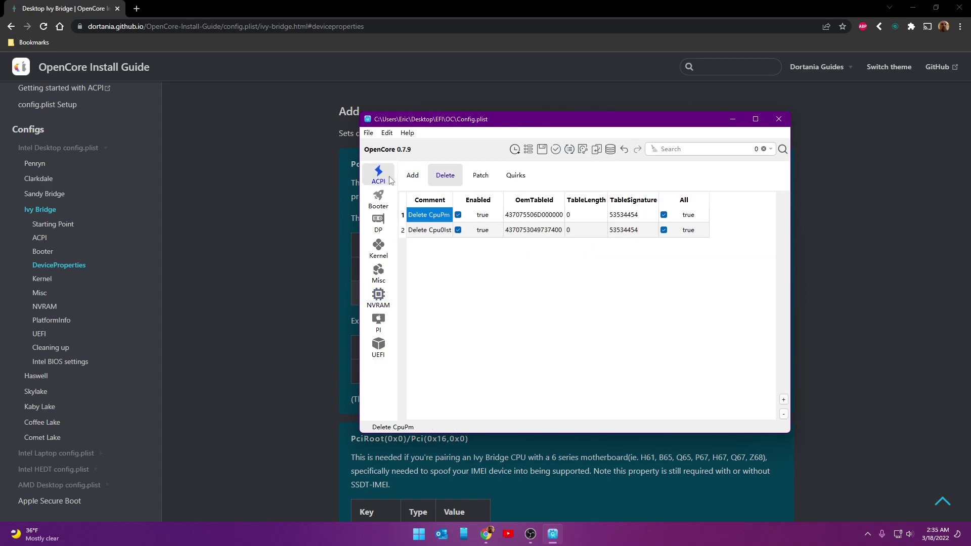
{"action": "left_click", "coordinate": [413, 176]}
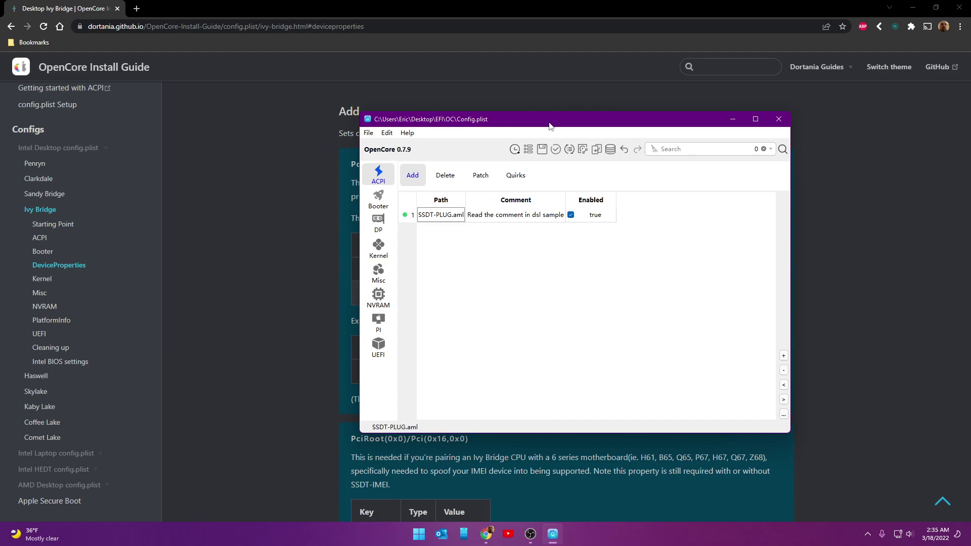
{"action": "left_click_drag", "start_coordinate": [550, 126], "coordinate": [535, 110]}
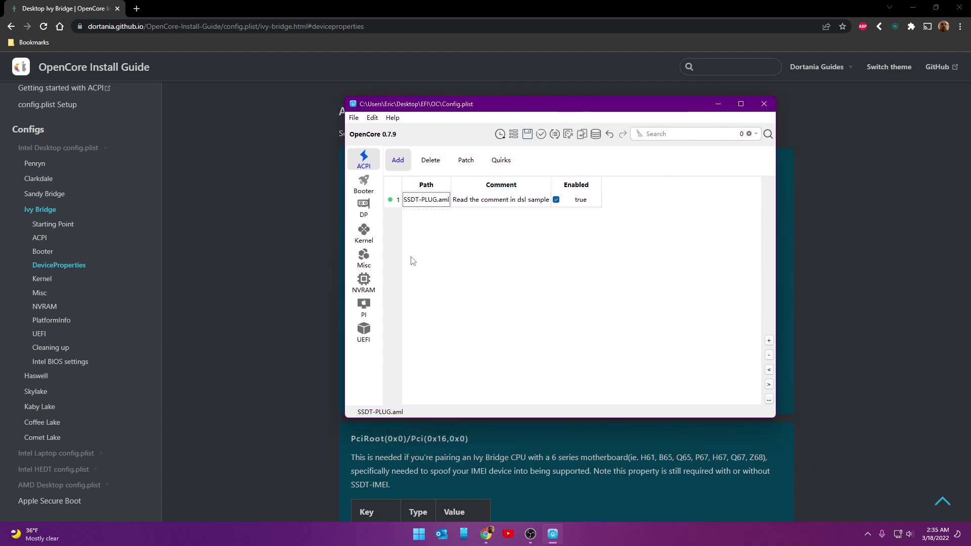
{"action": "left_click_drag", "start_coordinate": [511, 109], "coordinate": [524, 202]}
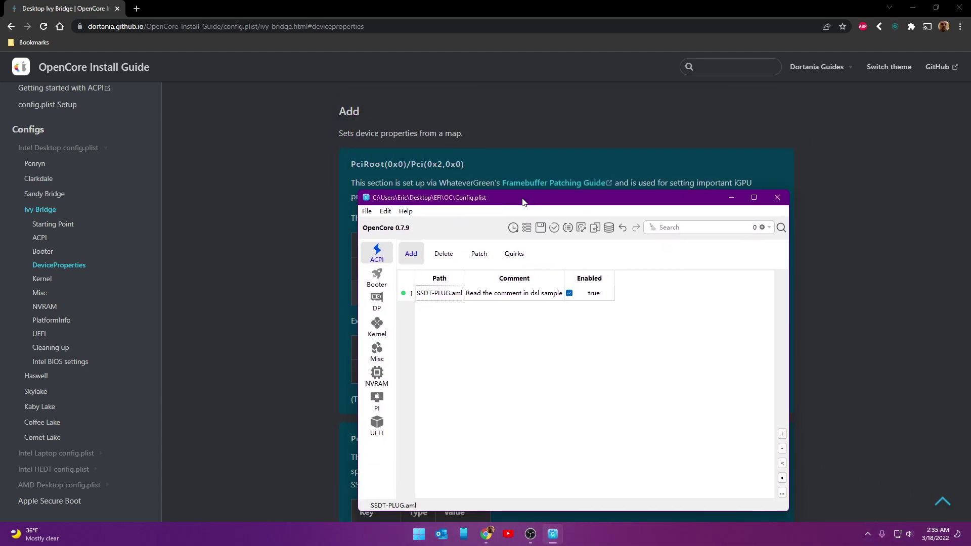
Step: Open the guide's ACPI section and position the editor beside it for comparison
{"action": "left_click", "coordinate": [37, 236]}
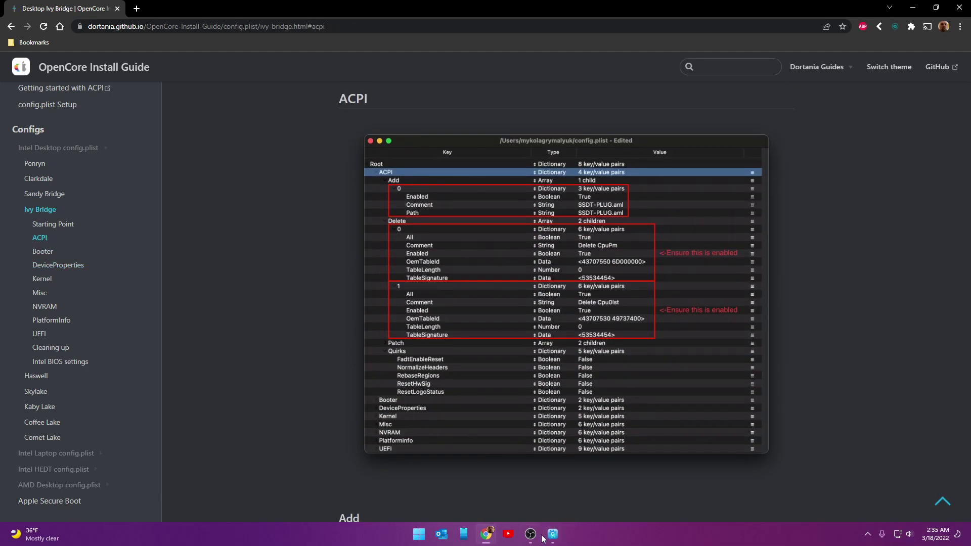
{"action": "left_click", "coordinate": [552, 541]}
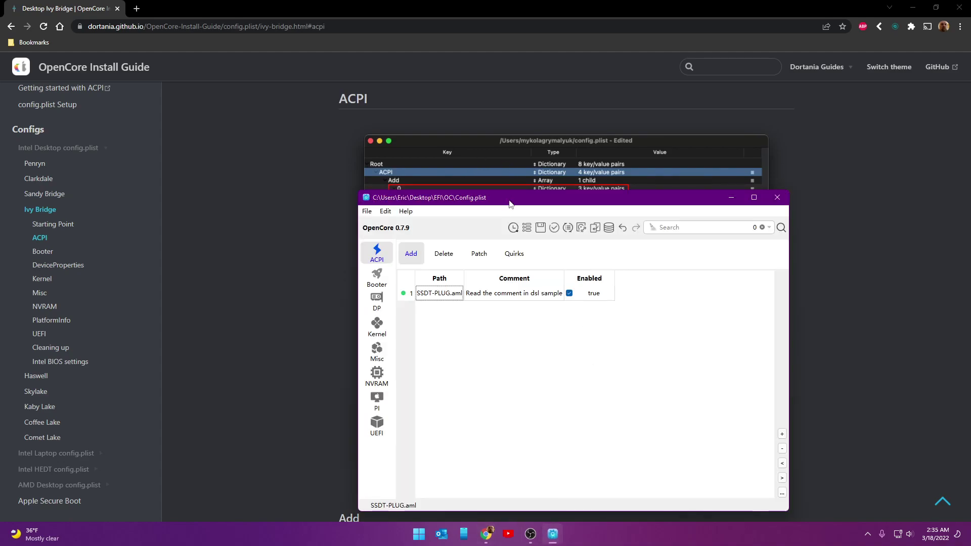
{"action": "left_click_drag", "start_coordinate": [512, 206], "coordinate": [640, 187]}
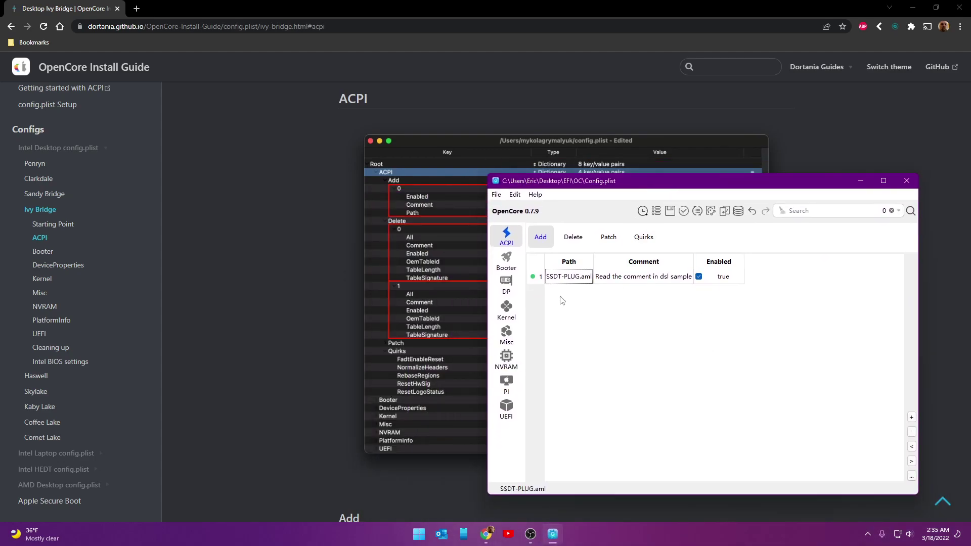
{"action": "scroll", "coordinate": [302, 184], "scroll_direction": "down", "scroll_amount": 7}
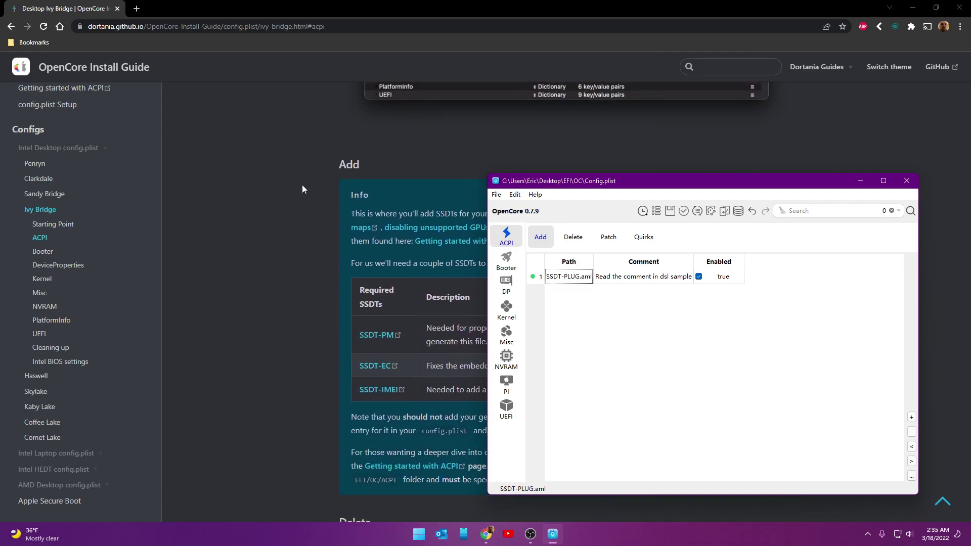
{"action": "scroll", "coordinate": [302, 186], "scroll_direction": "up", "scroll_amount": 4}
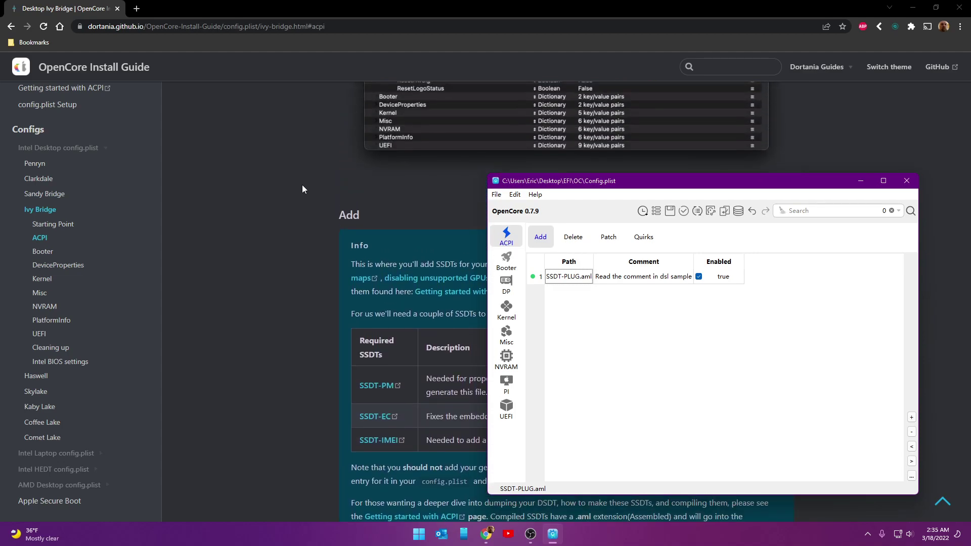
Step: Close OC Auxiliary Tools and review the guide's ACPI Delete section and Required SSDTs table
{"action": "left_click_drag", "start_coordinate": [720, 187], "coordinate": [305, 97]}
{"action": "left_click", "coordinate": [491, 90]}
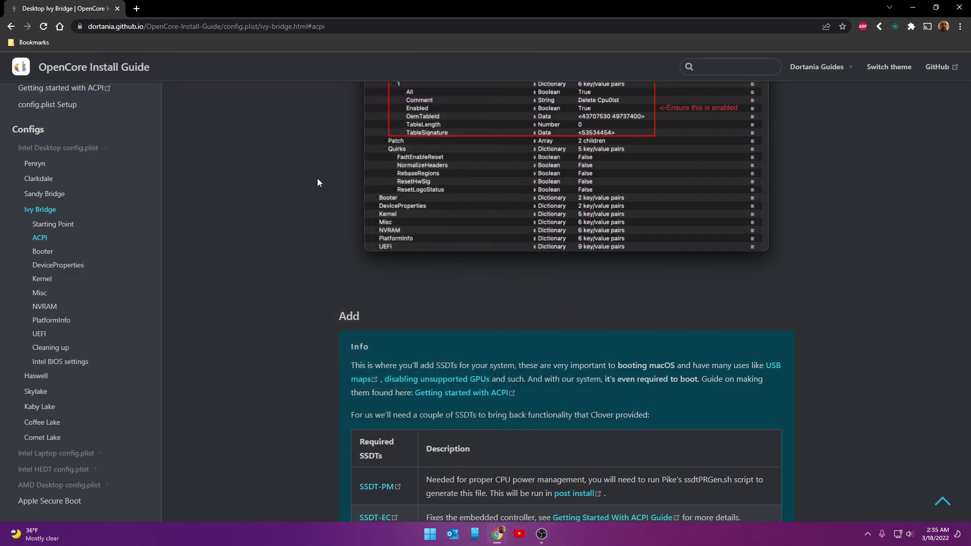
{"action": "scroll", "coordinate": [317, 178], "scroll_direction": "down", "scroll_amount": 3}
{"action": "scroll", "coordinate": [288, 184], "scroll_direction": "up", "scroll_amount": 4}
{"action": "scroll", "coordinate": [277, 164], "scroll_direction": "down", "scroll_amount": 10}
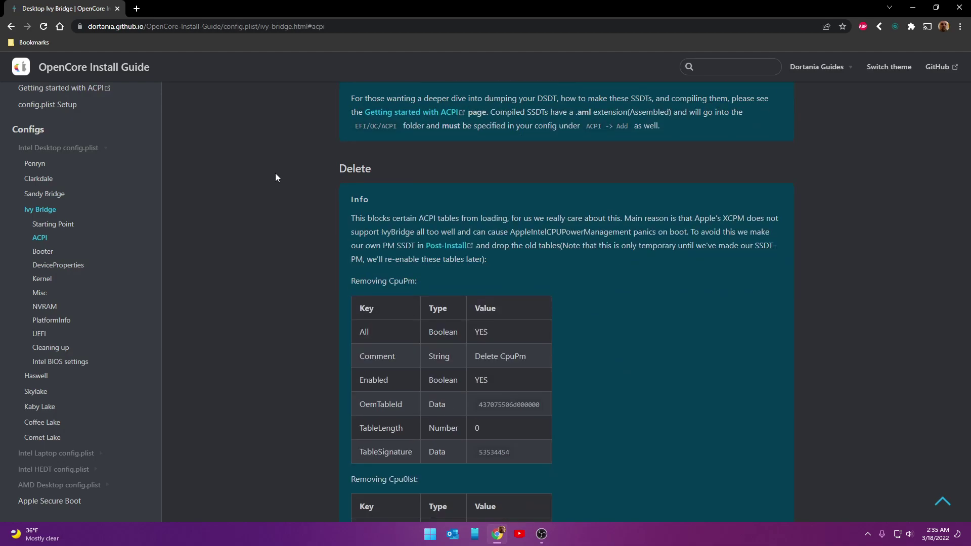
{"action": "scroll", "coordinate": [325, 193], "scroll_direction": "up", "scroll_amount": 4}
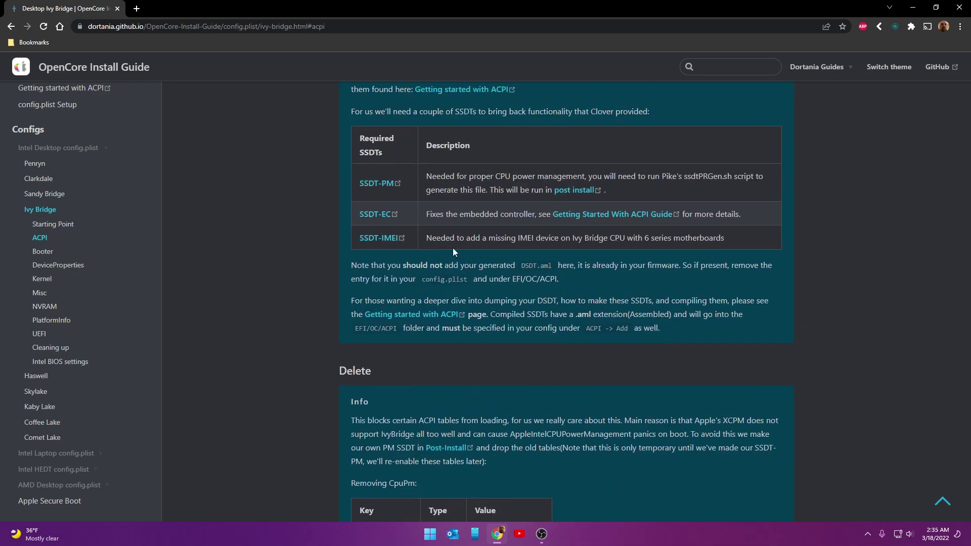